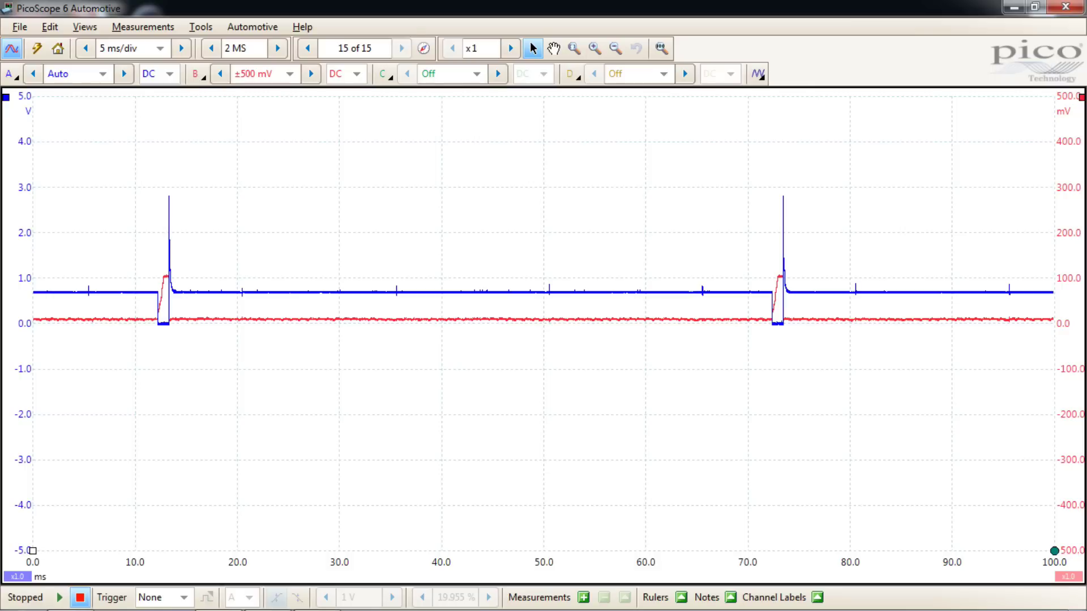
Capture a waveform at 2 MS samples, then bring up channel B's advanced options
key(space)
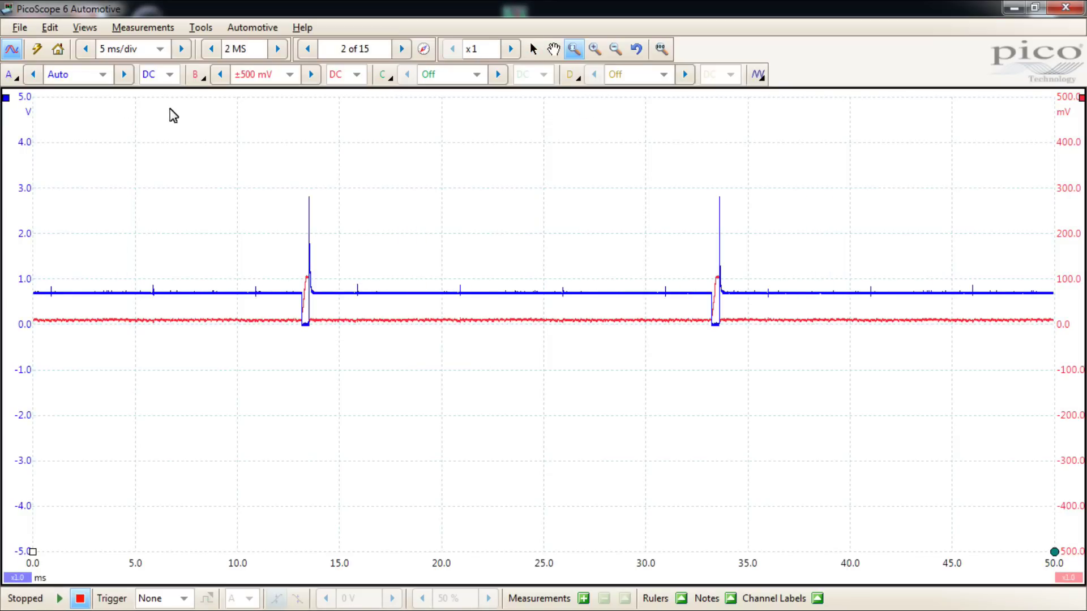
click(200, 88)
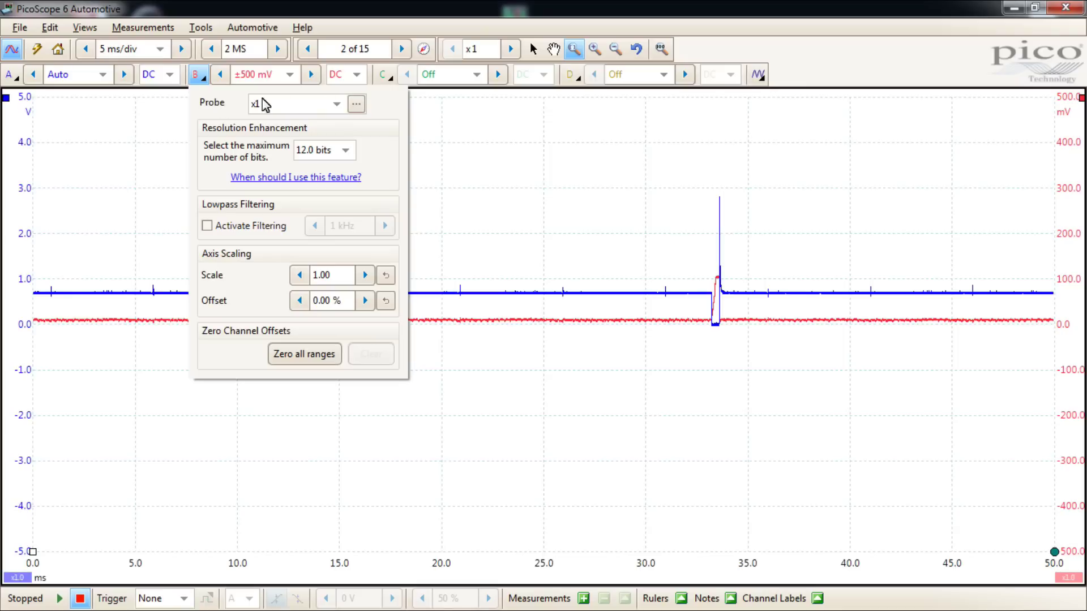
Browse channel B's probe list without changing the probe
click(336, 104)
drag(475, 195, 476, 165)
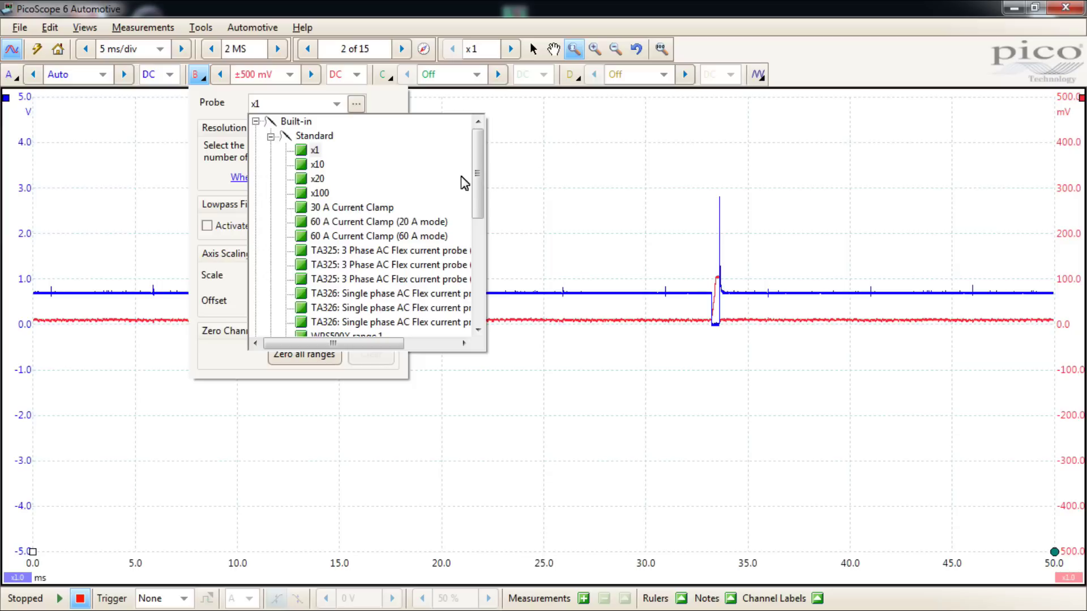
click(501, 166)
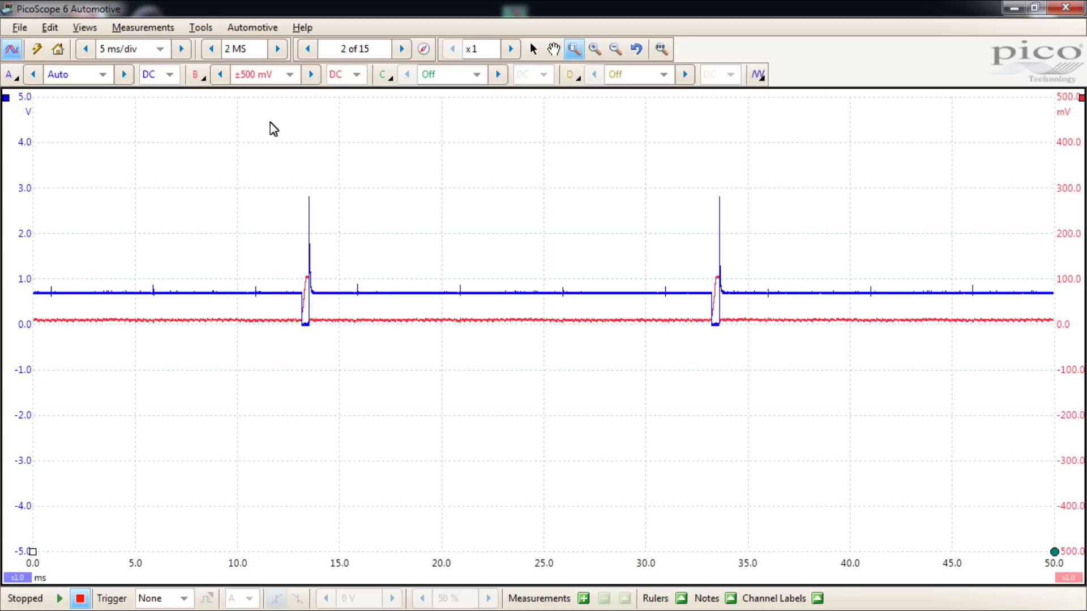
Set channel B's probe to 30 A Current Clamp, then 60 A Current Clamp (20 A mode), range ±5 A
click(198, 75)
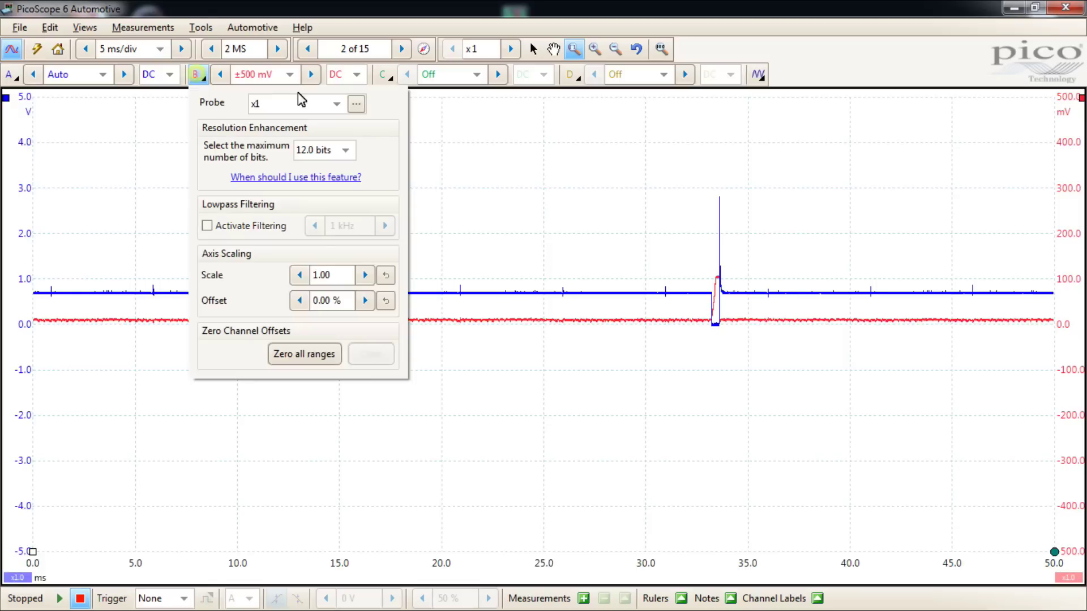
click(337, 104)
drag(477, 145, 484, 162)
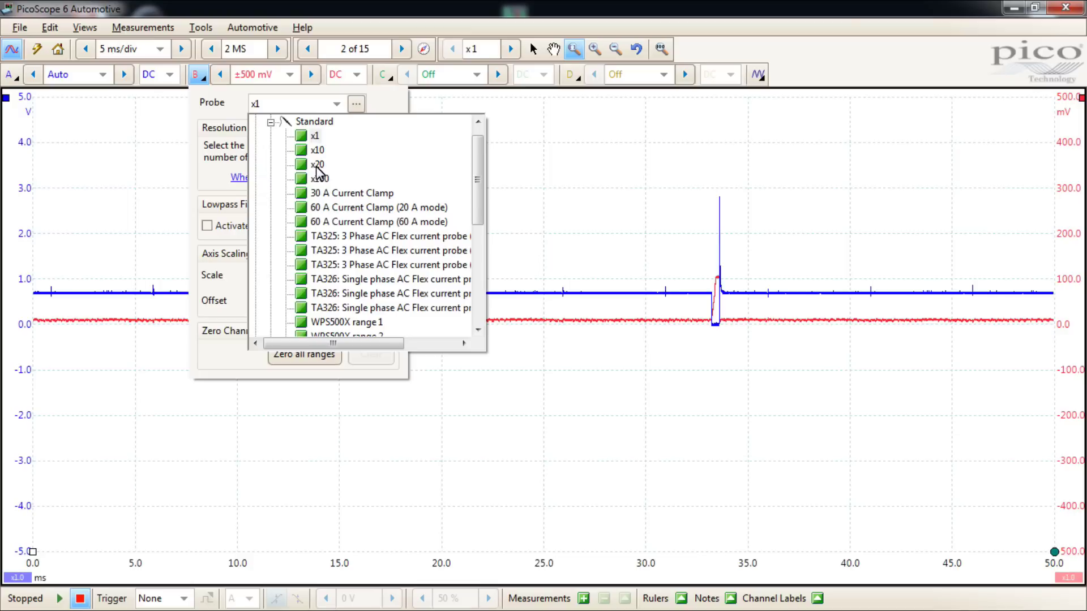
click(328, 194)
drag(478, 167, 478, 189)
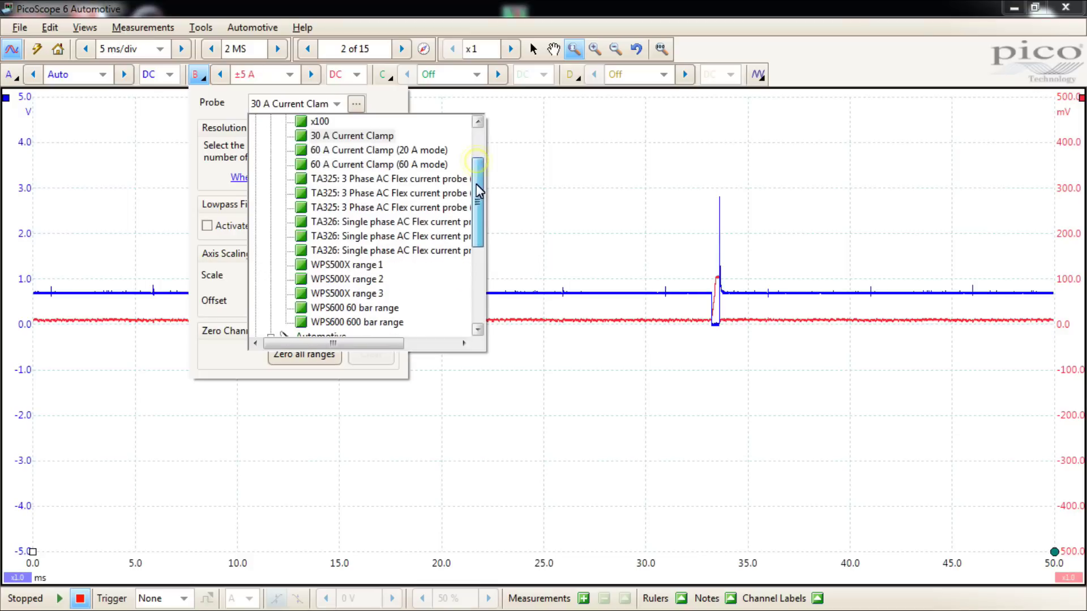
scroll(330, 199, up, 1)
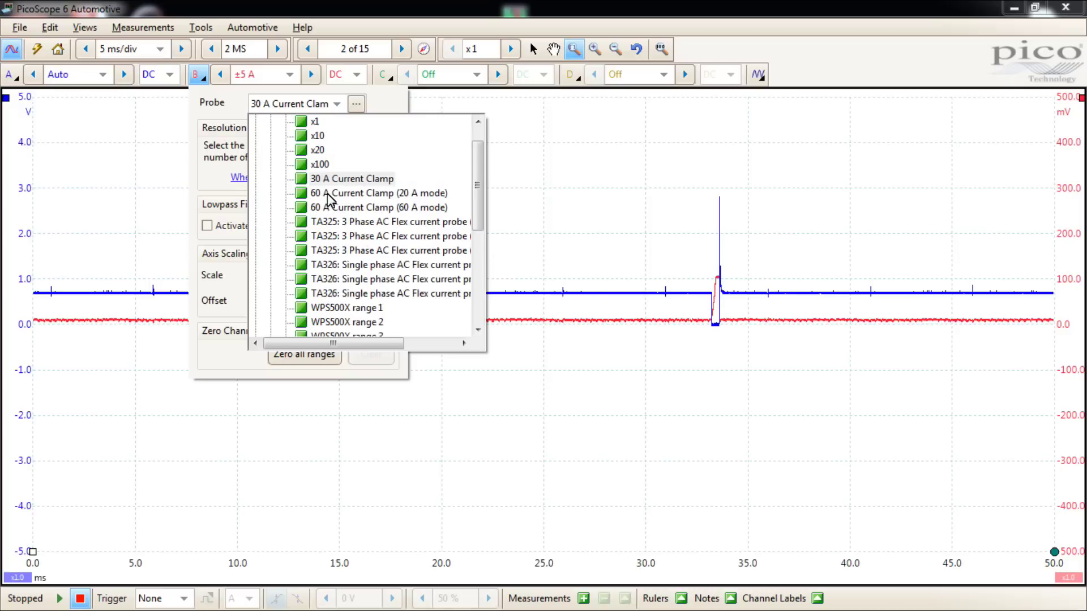
click(339, 194)
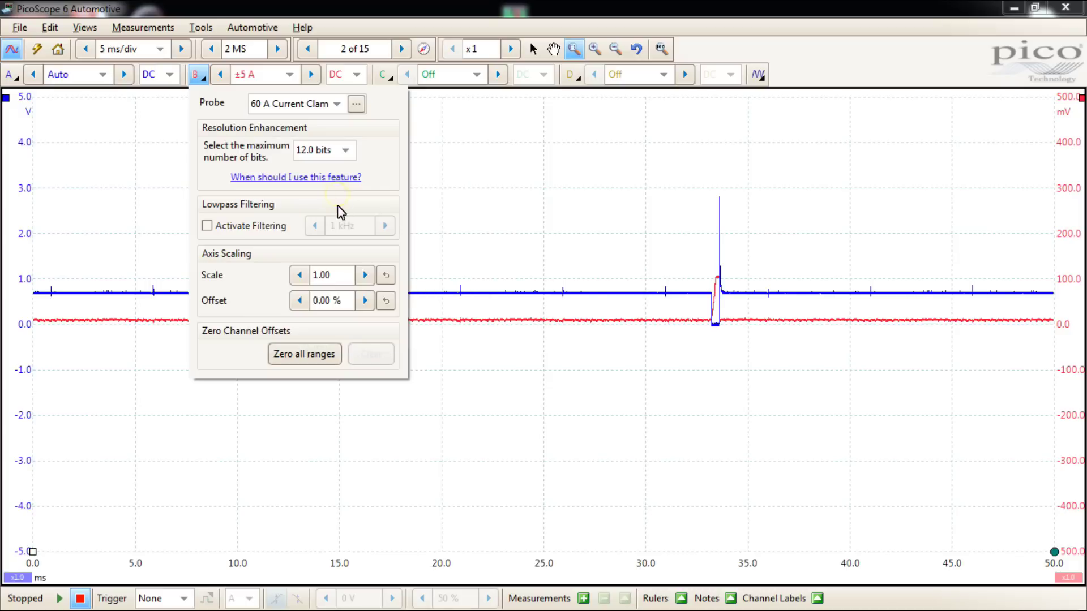
click(340, 104)
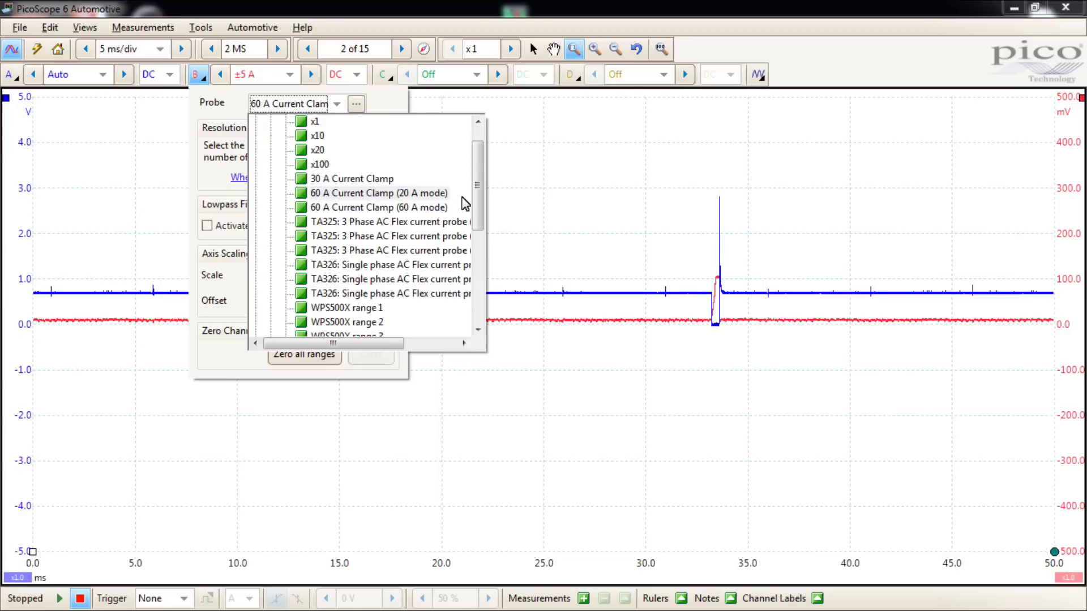
Scroll channel B's probe list down to the Automotive attenuators and ignition probes
mouse_move(478, 195)
mouse_down()
mouse_move(475, 213)
mouse_move(479, 182)
mouse_up()
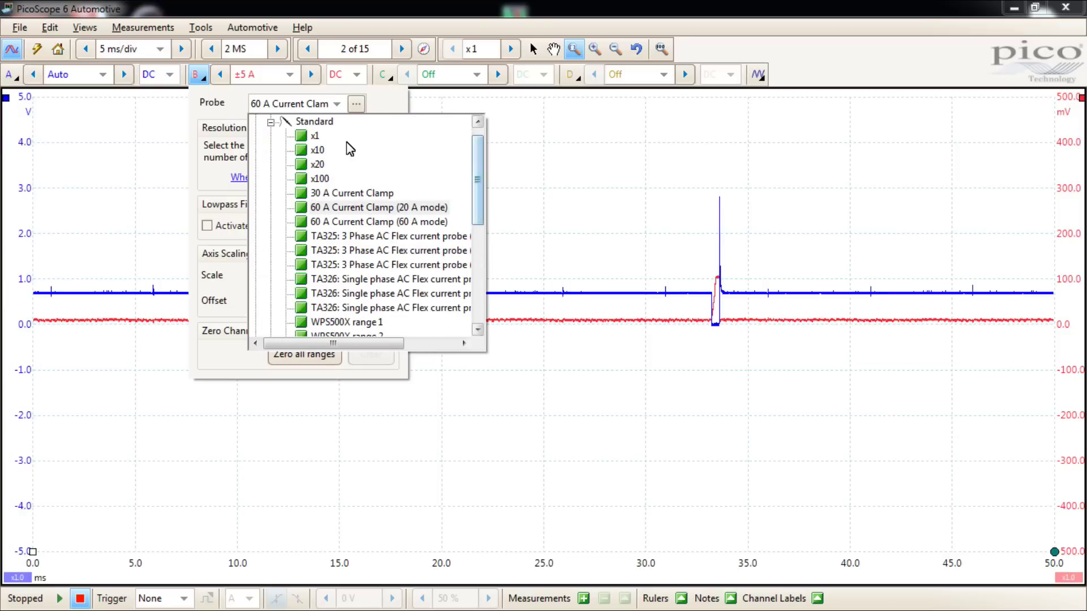
mouse_move(475, 170)
mouse_down()
mouse_move(476, 208)
mouse_move(488, 166)
mouse_up()
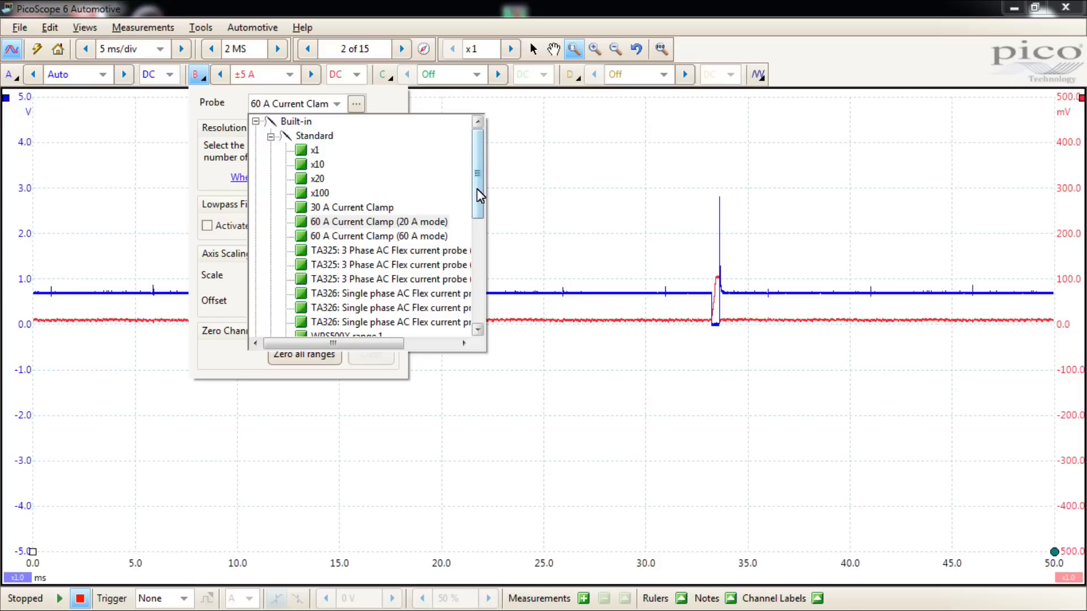
drag(478, 198, 473, 231)
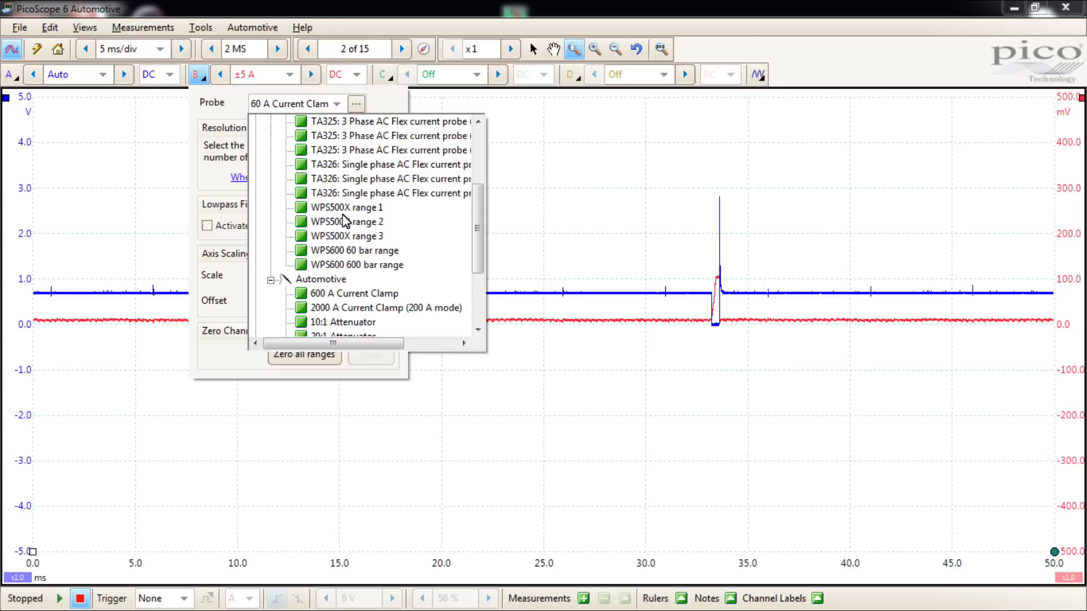
scroll(478, 222, down, 1)
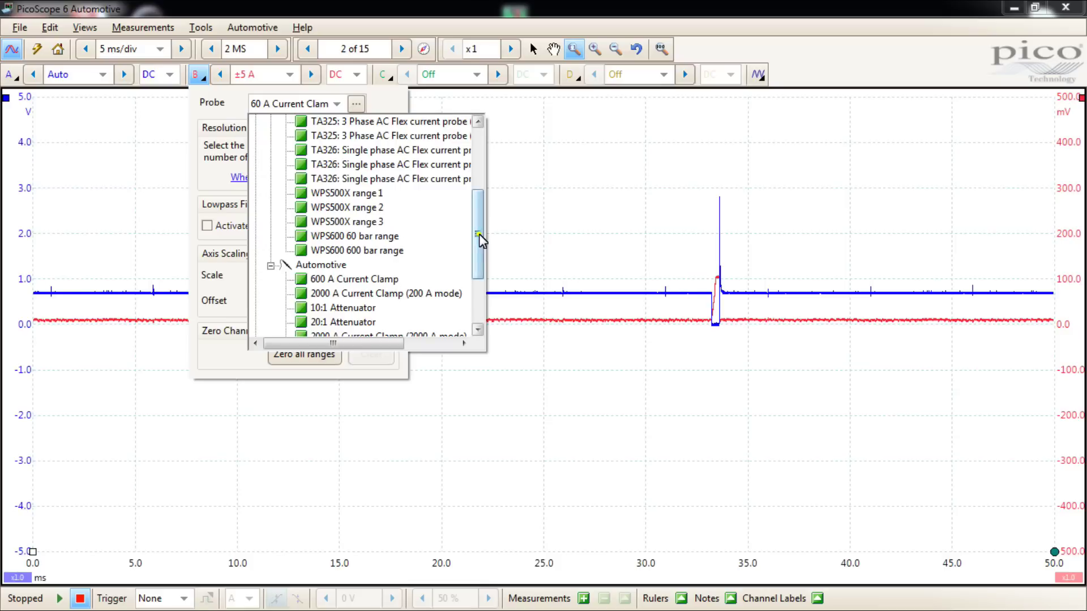
mouse_move(479, 234)
mouse_down()
mouse_move(481, 151)
mouse_move(473, 228)
mouse_up()
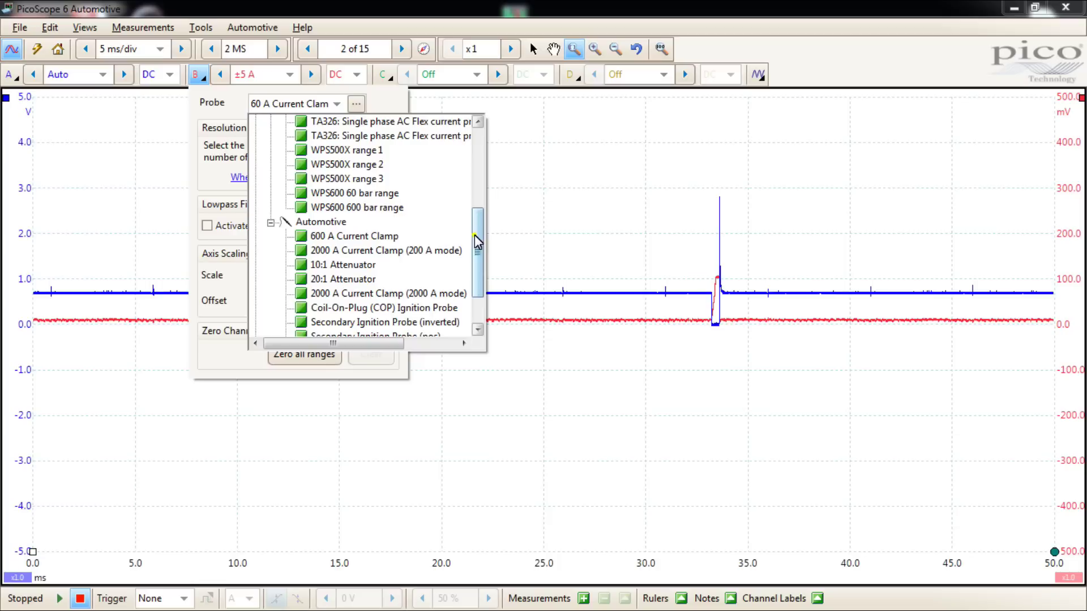
scroll(477, 244, down, 1)
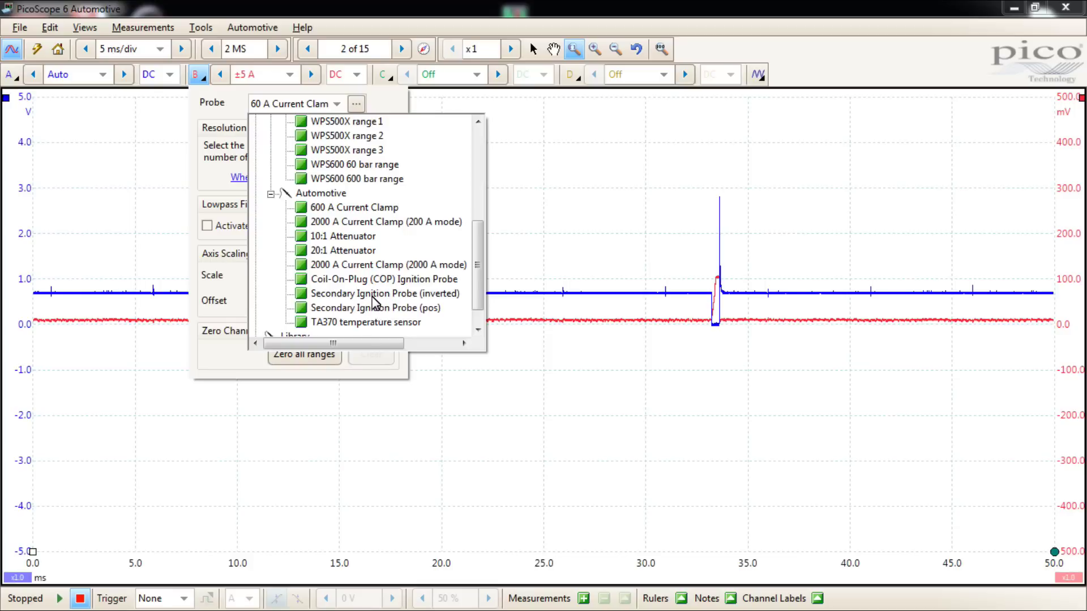
drag(477, 274, 483, 259)
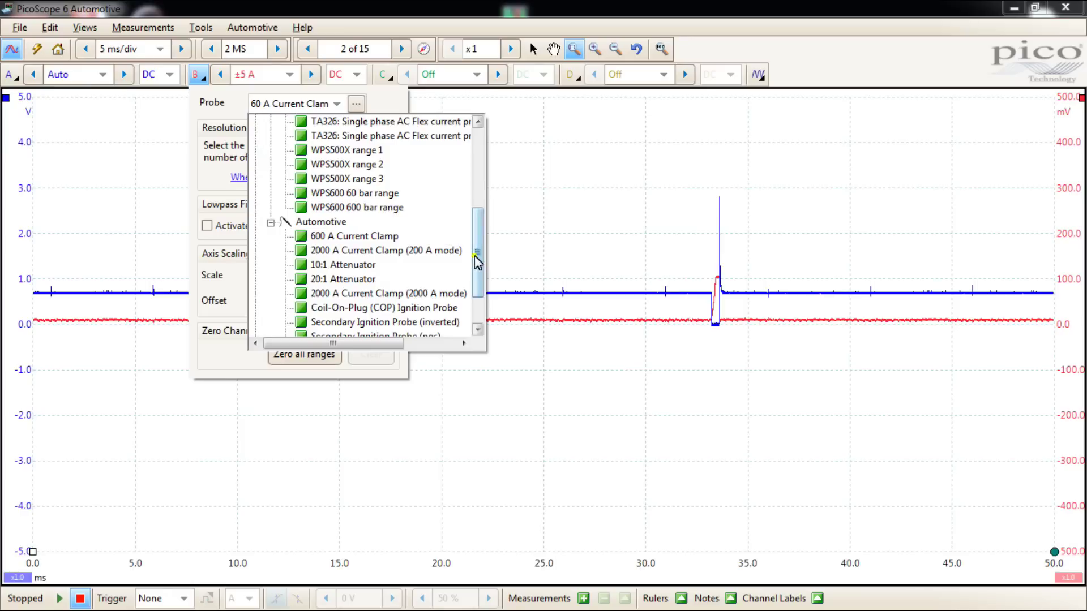
drag(477, 252, 477, 172)
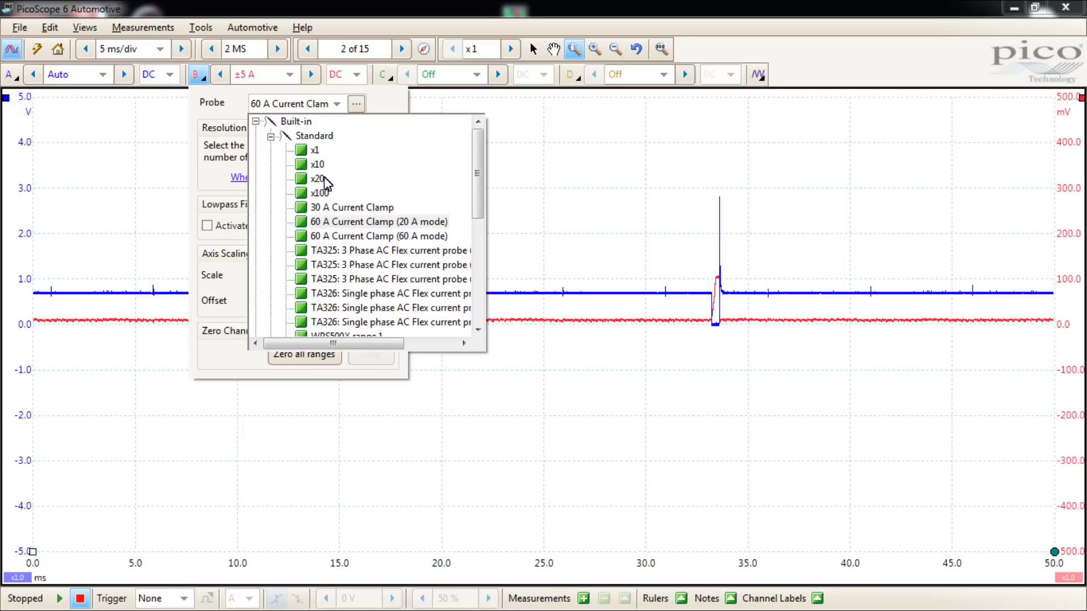
Give channel B the 10:1 Attenuator probe, keeping its -100 .. 400 V range
drag(483, 165, 484, 258)
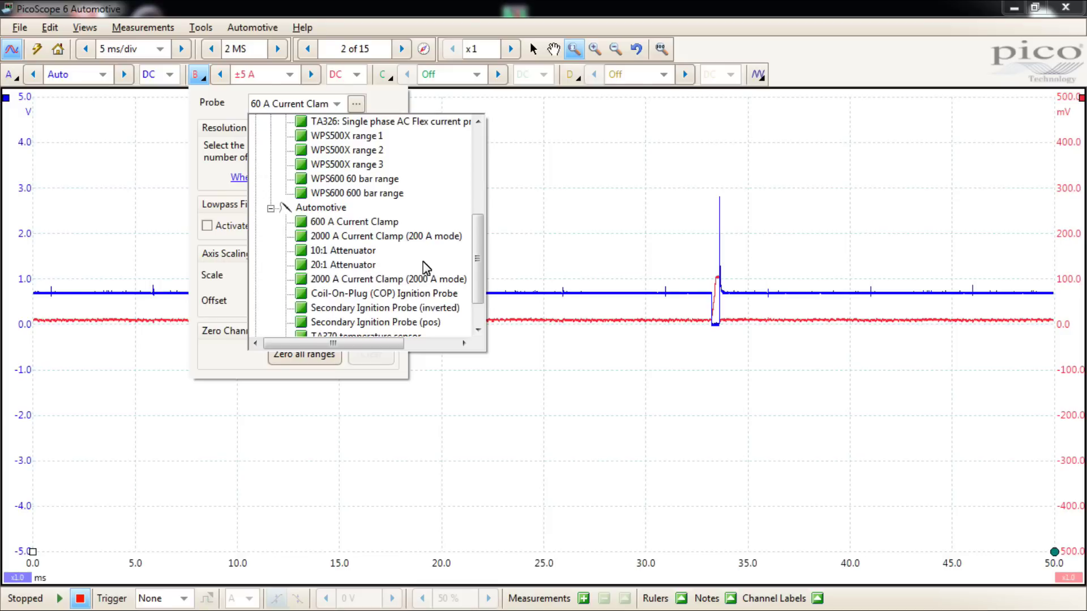
drag(479, 266, 477, 177)
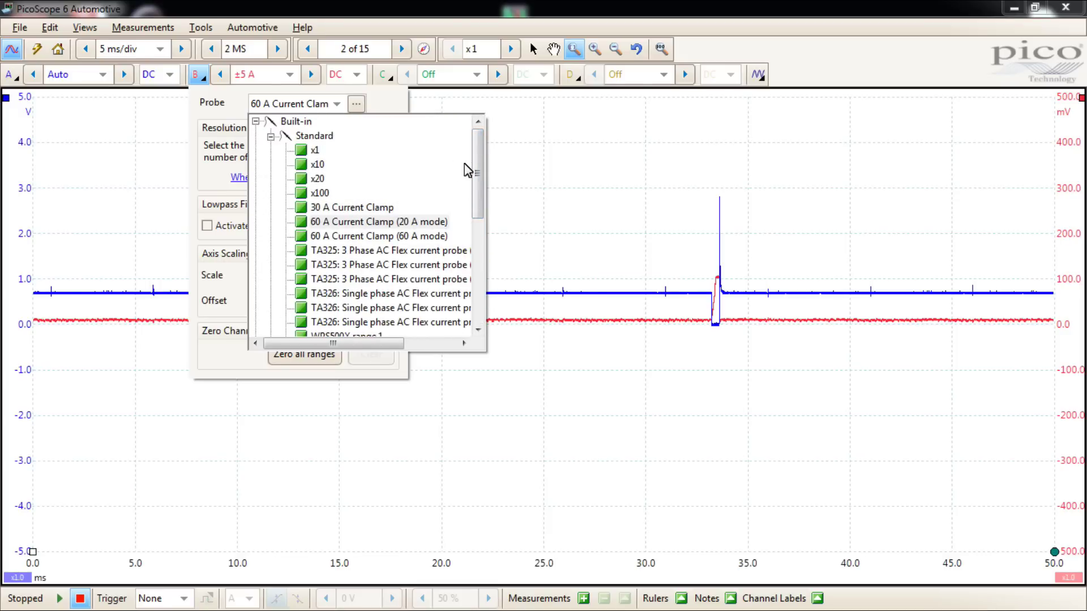
drag(479, 171, 470, 236)
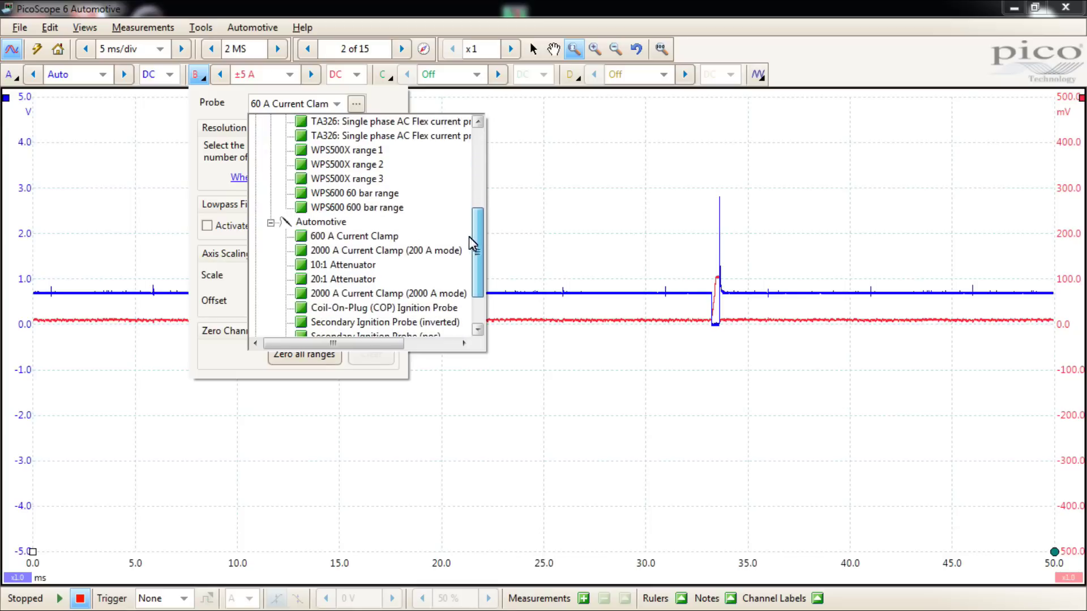
click(326, 270)
click(311, 80)
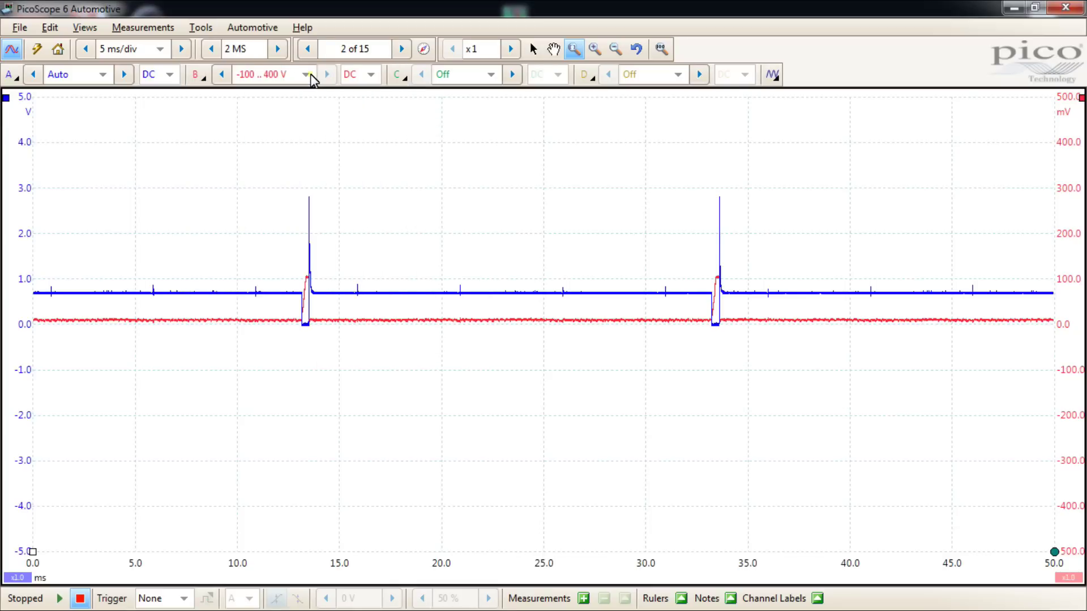
click(312, 79)
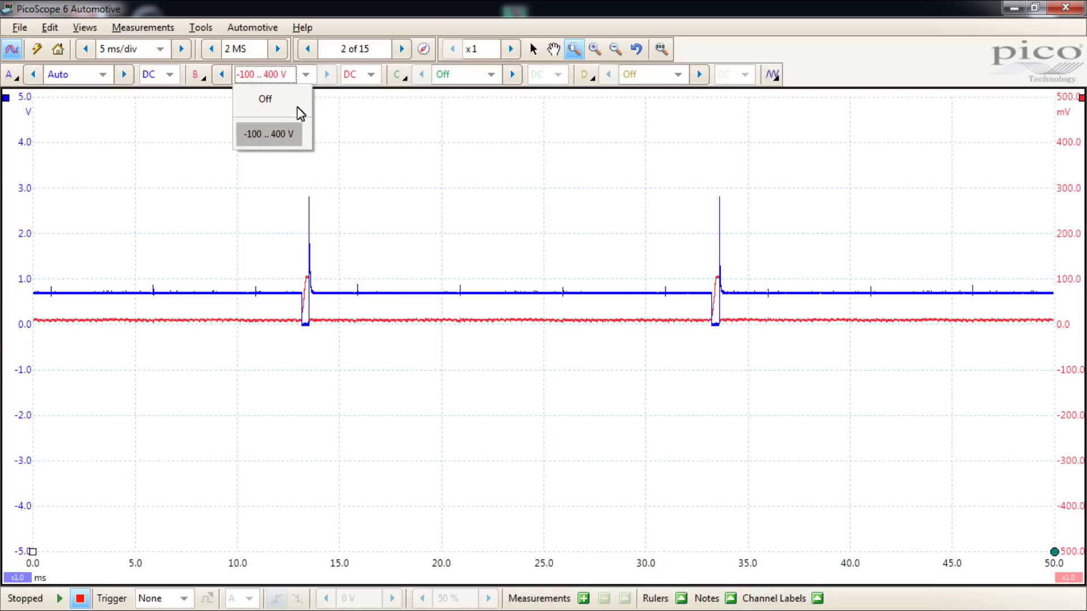
click(297, 75)
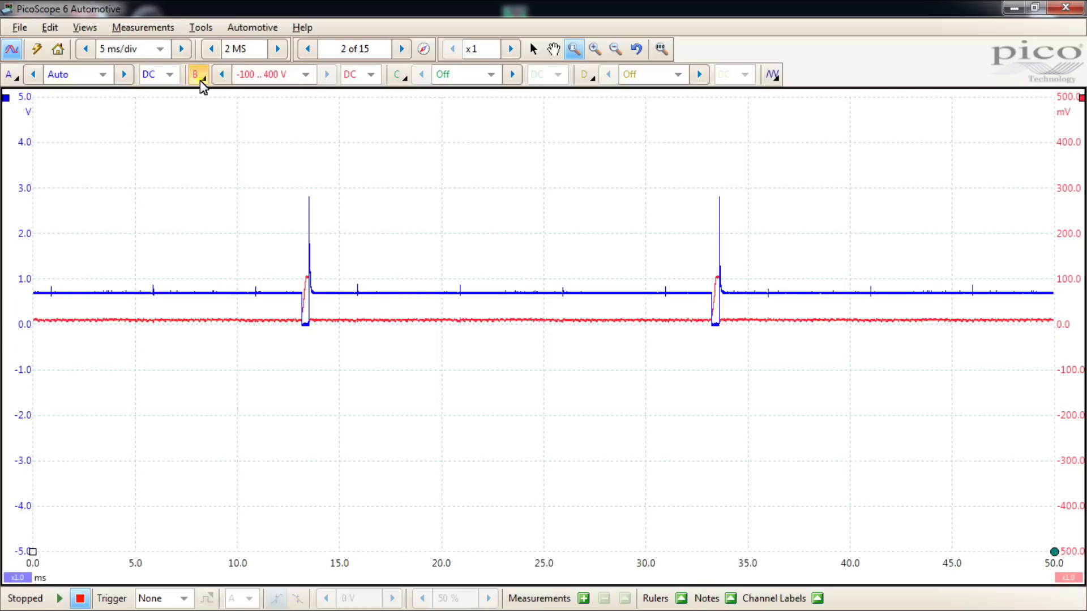
Set channel B's probe to x10 and review its range choices without changing them
click(199, 77)
click(336, 104)
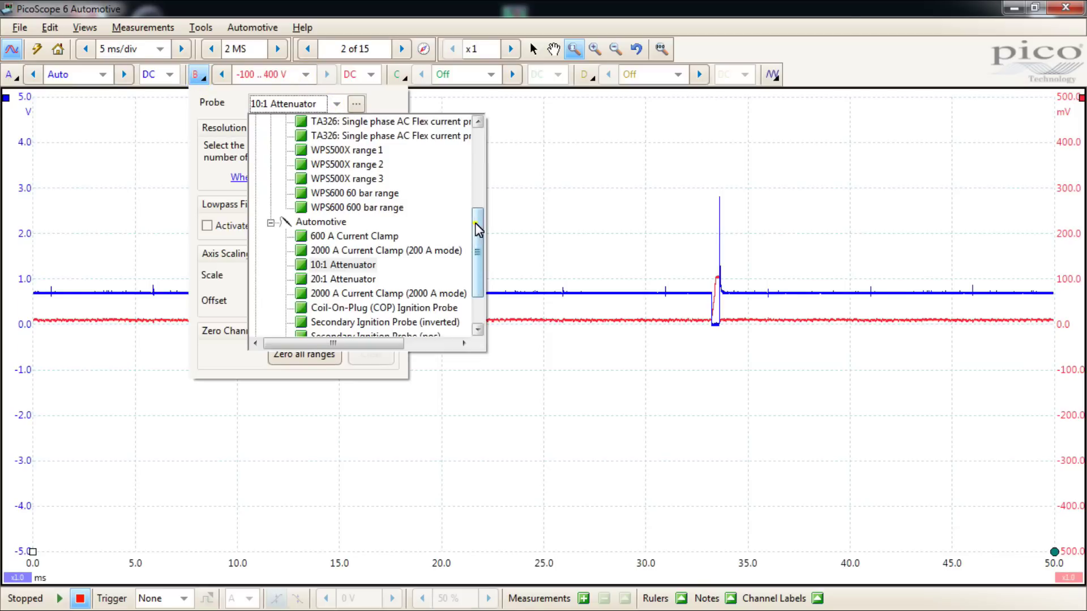
drag(478, 229, 498, 141)
click(315, 164)
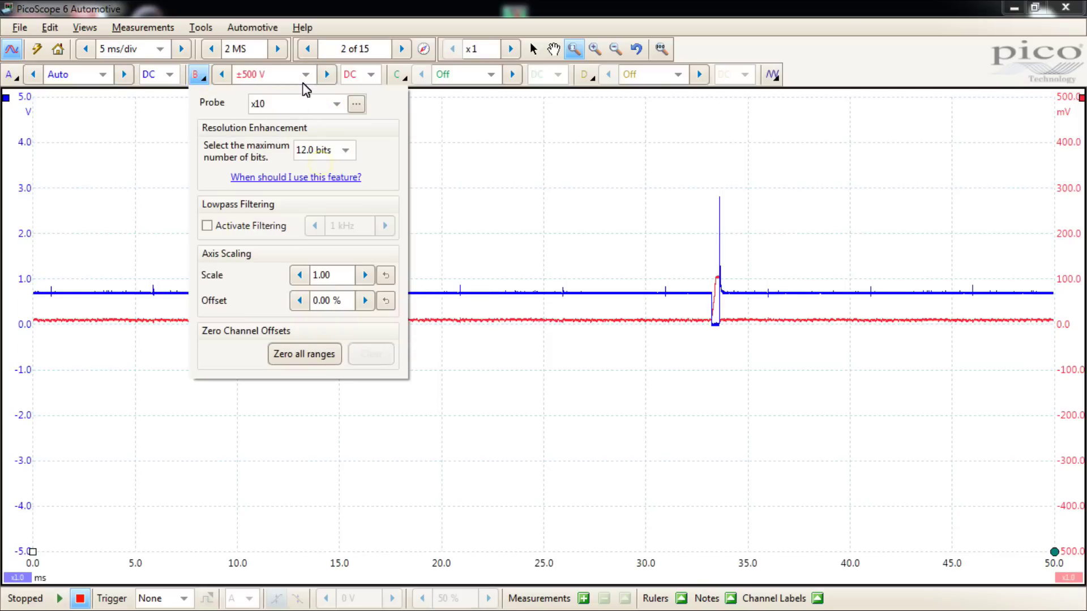
click(305, 75)
click(305, 74)
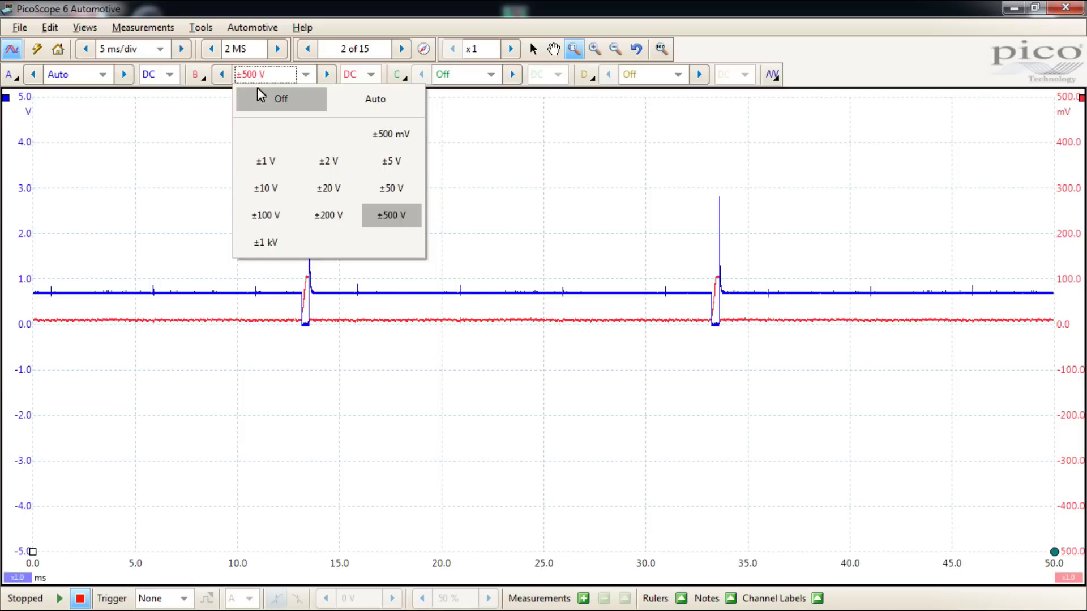
click(206, 79)
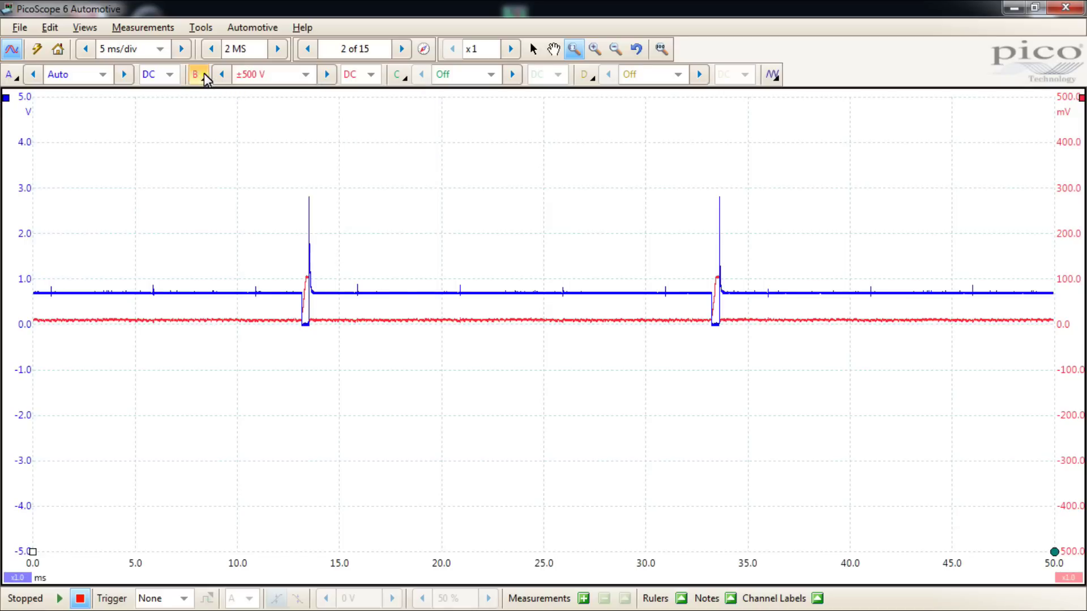
click(205, 78)
click(337, 104)
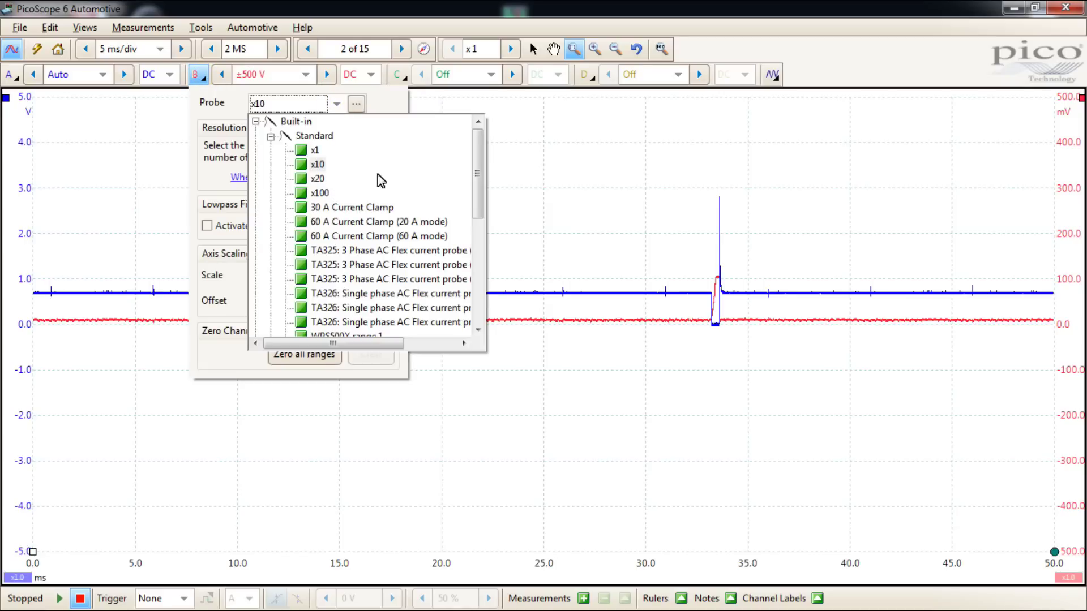
click(133, 207)
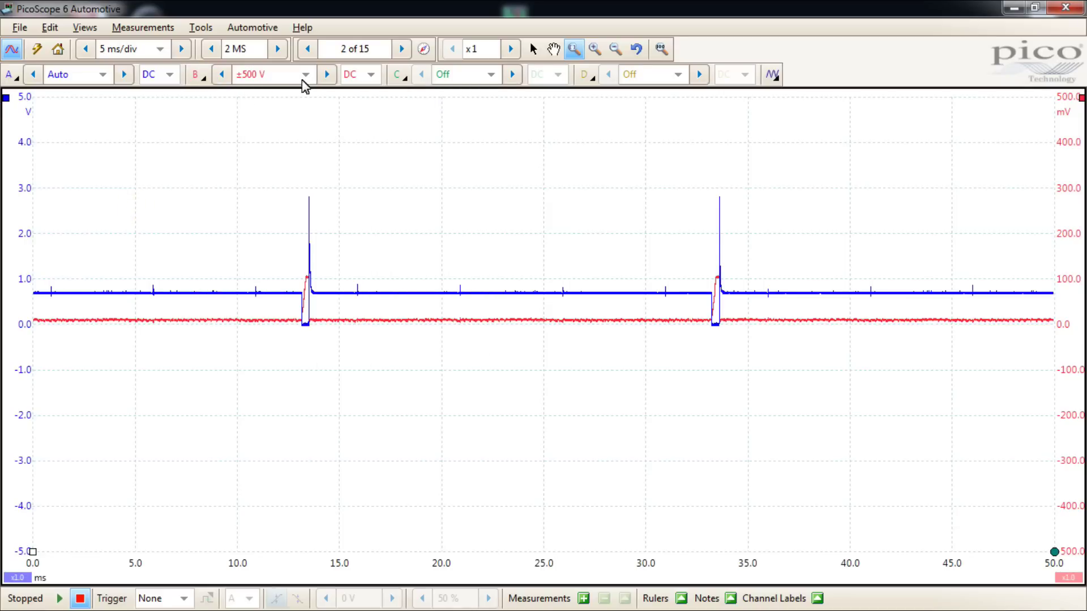
Switch channel B's probe to x1 and set its range to ±20 V
click(198, 78)
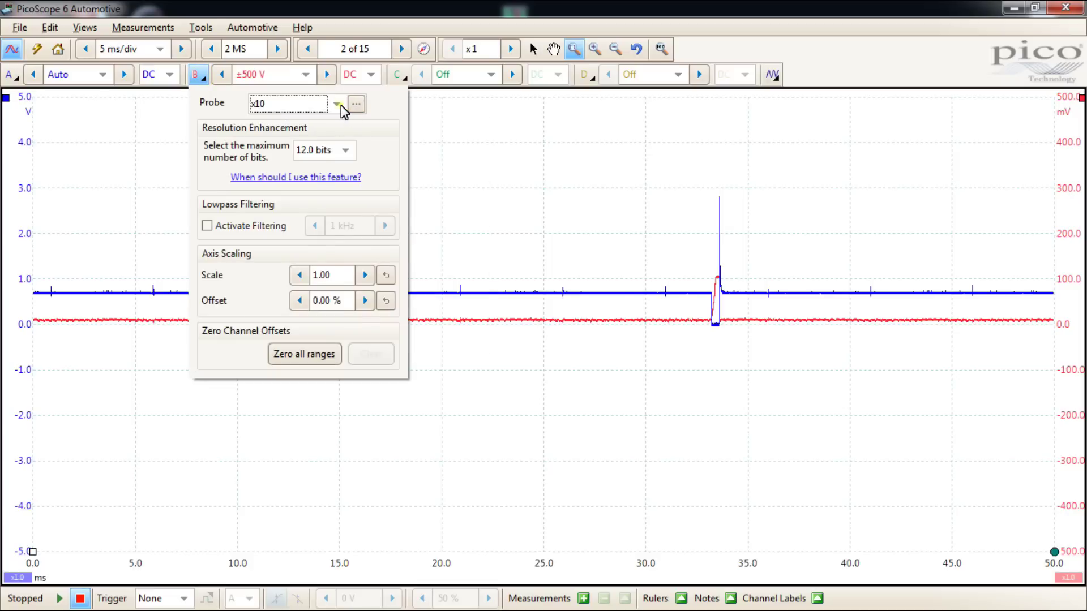
click(337, 104)
click(319, 132)
click(306, 76)
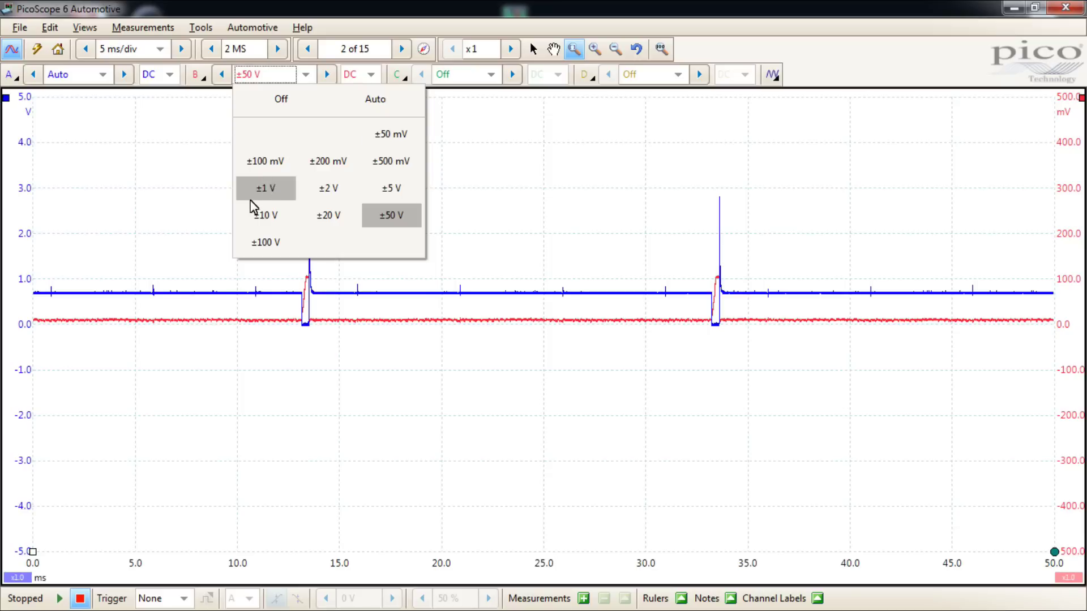
click(306, 76)
click(306, 75)
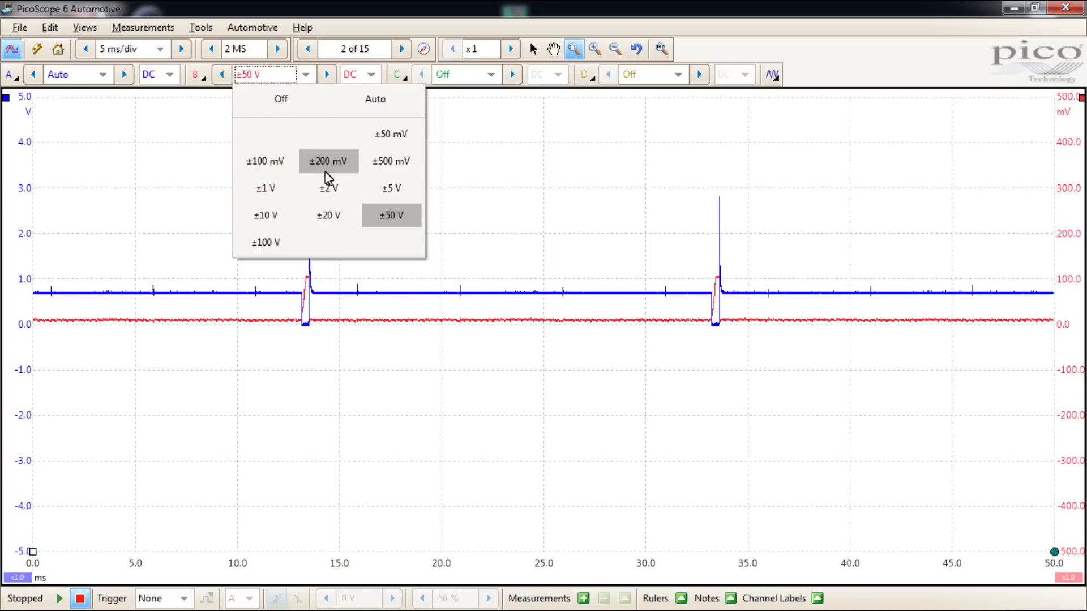
click(333, 218)
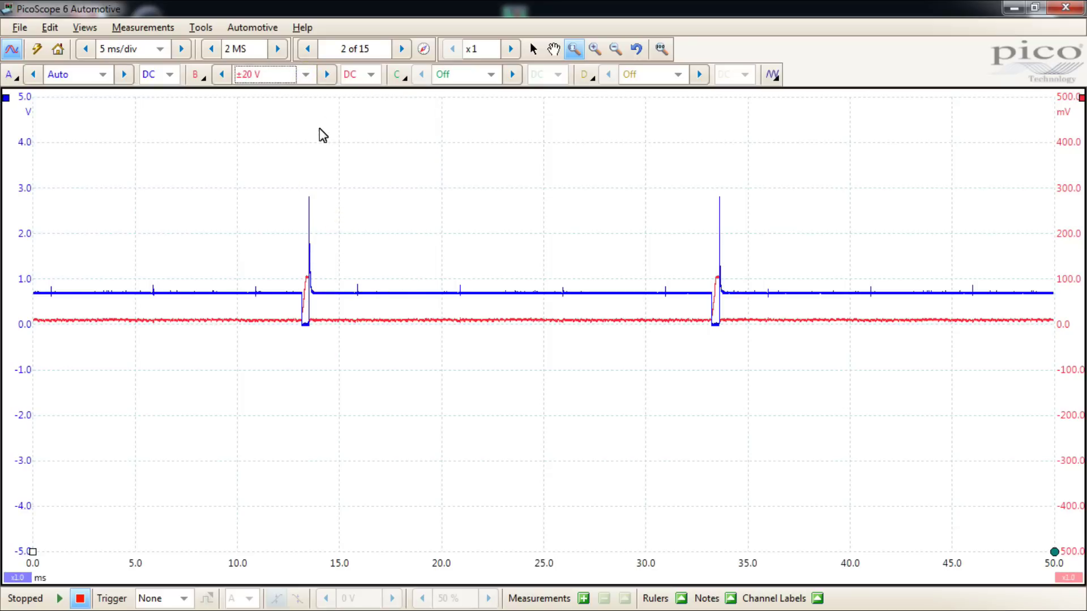
click(306, 82)
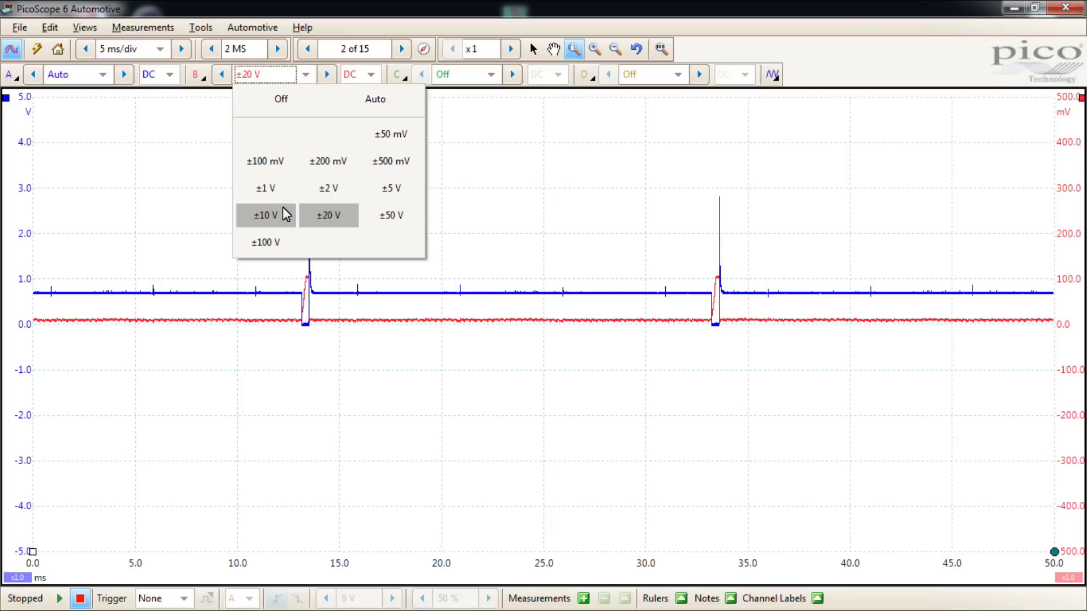
click(136, 235)
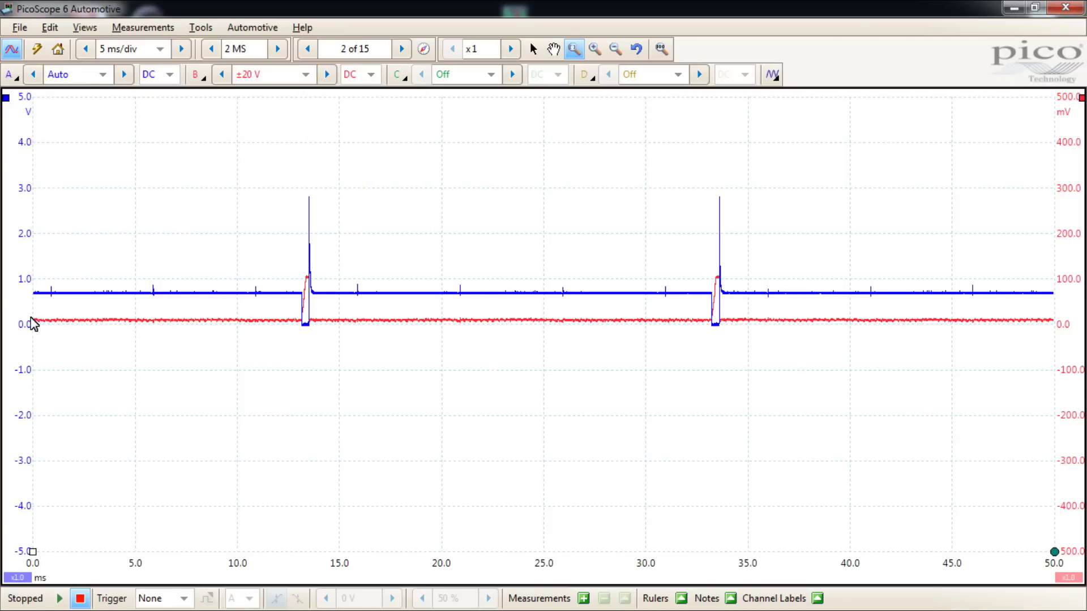
Run and stop a fresh capture showing both channels on ±20 V
key(space)
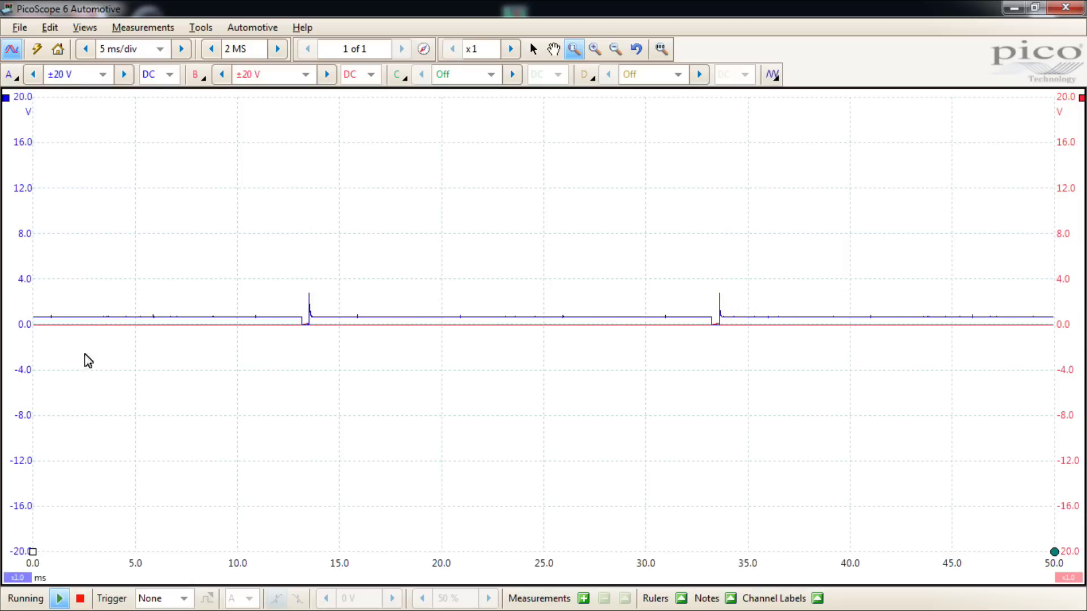
key(space)
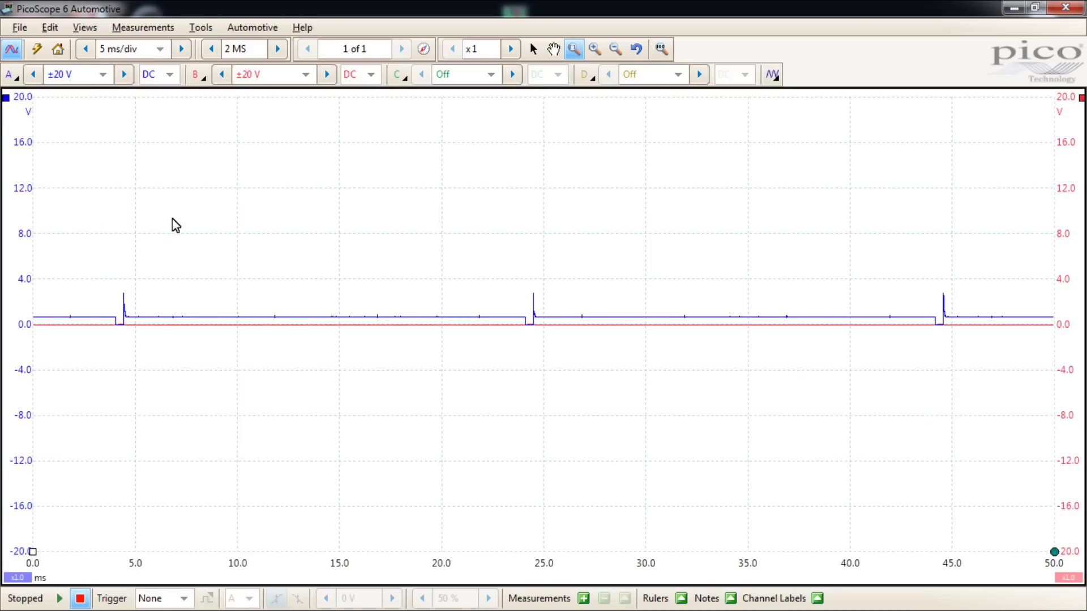
click(12, 77)
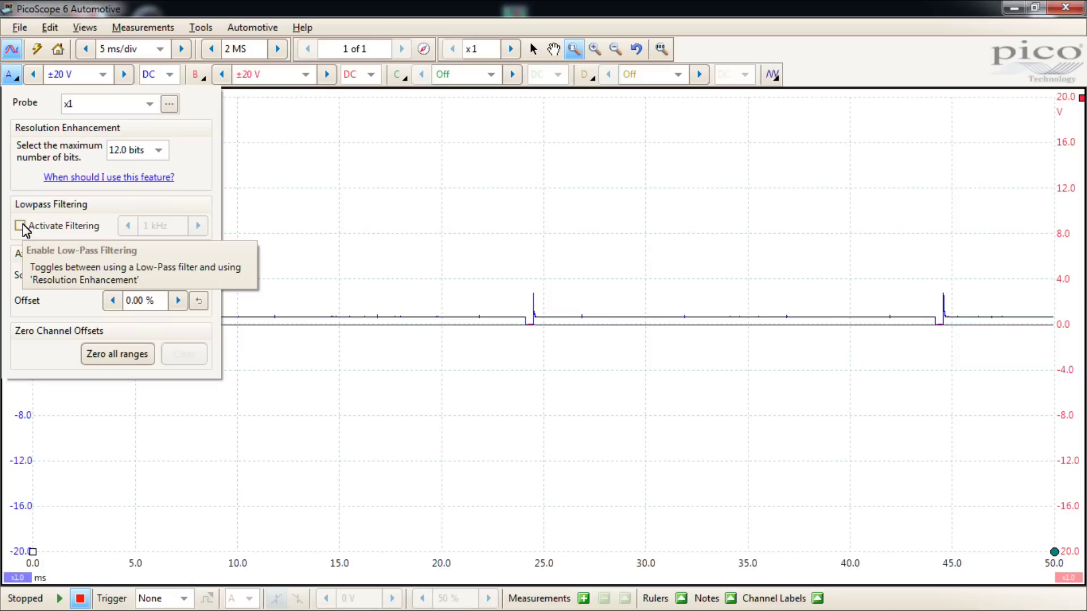
Preset channel A's lowpass cutoff to 4 kHz, leaving filtering switched off
click(20, 226)
click(195, 226)
click(128, 226)
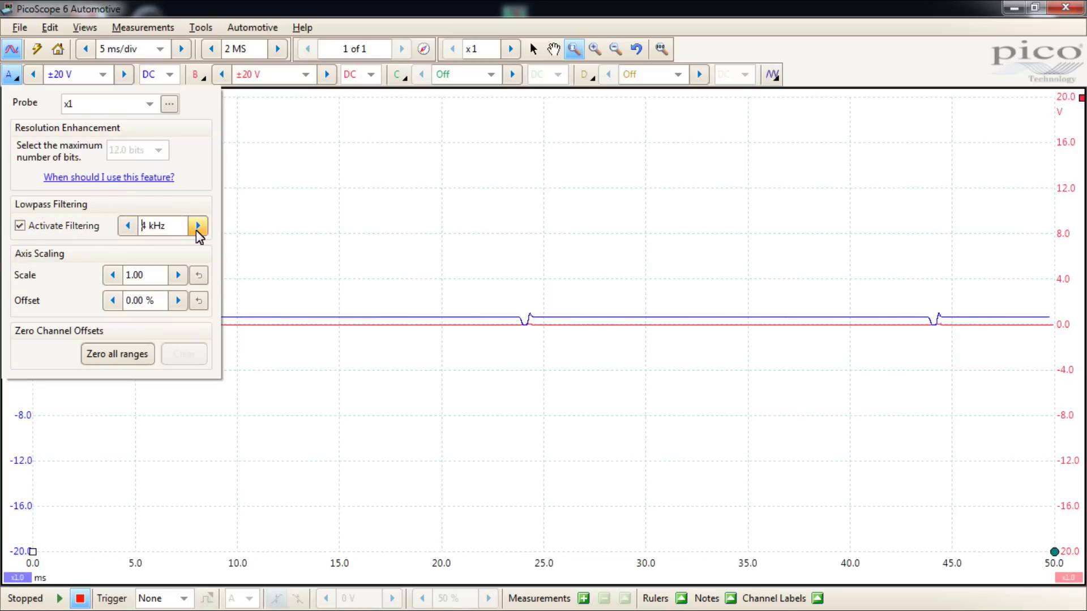
click(197, 227)
click(48, 230)
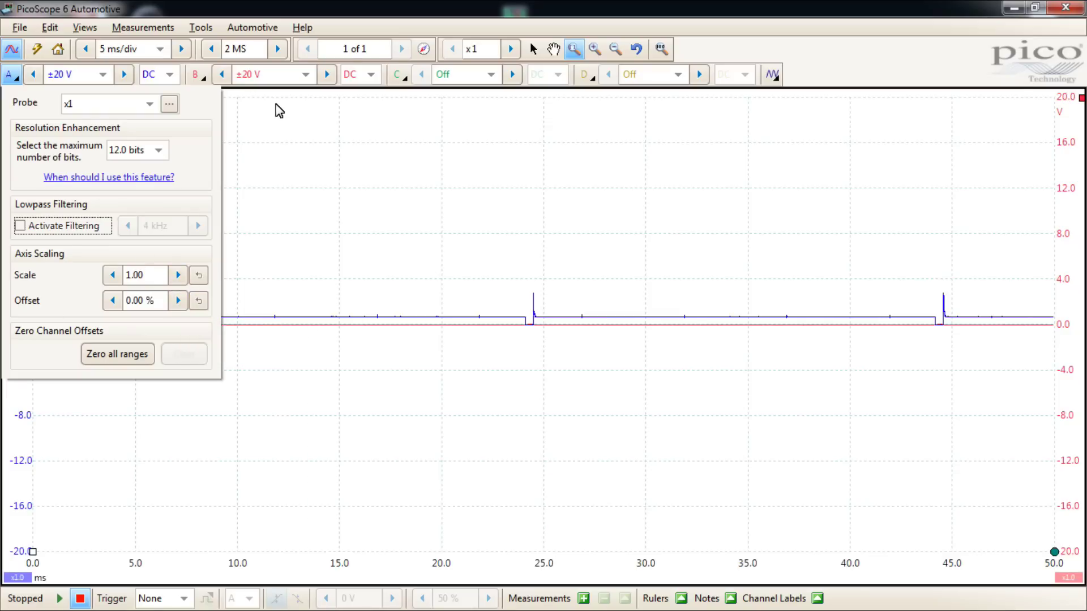
Magnify channel B's vertical scale to 3.00
click(199, 75)
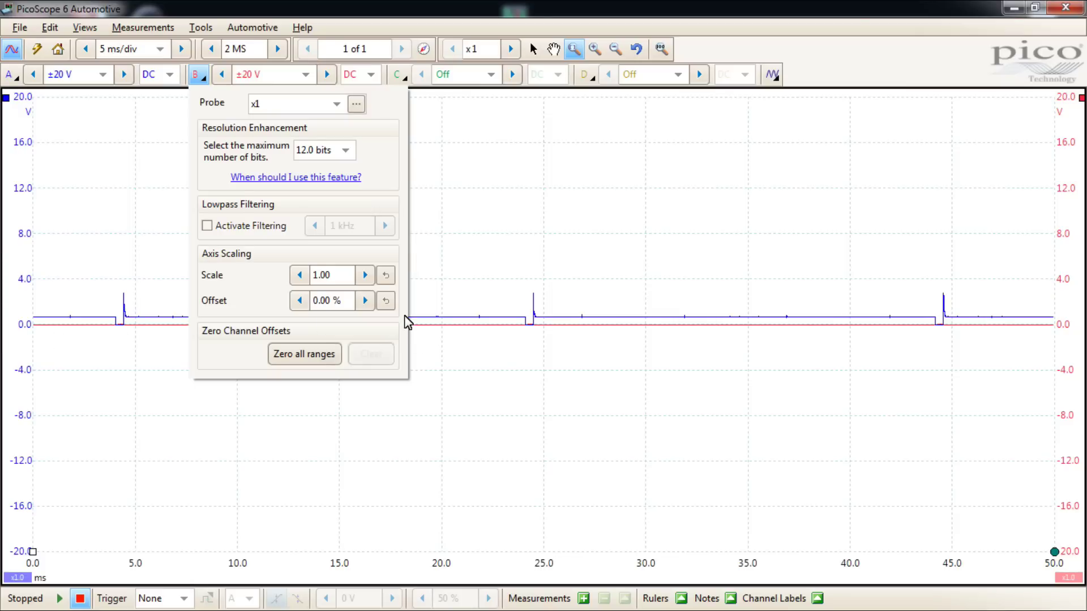
click(365, 275)
click(364, 275)
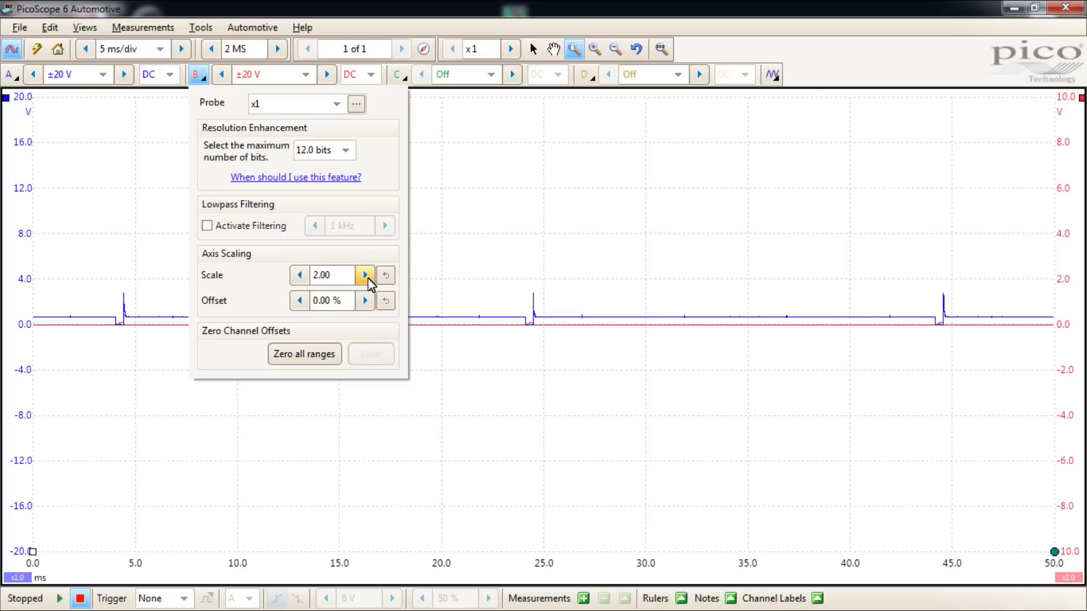
click(366, 277)
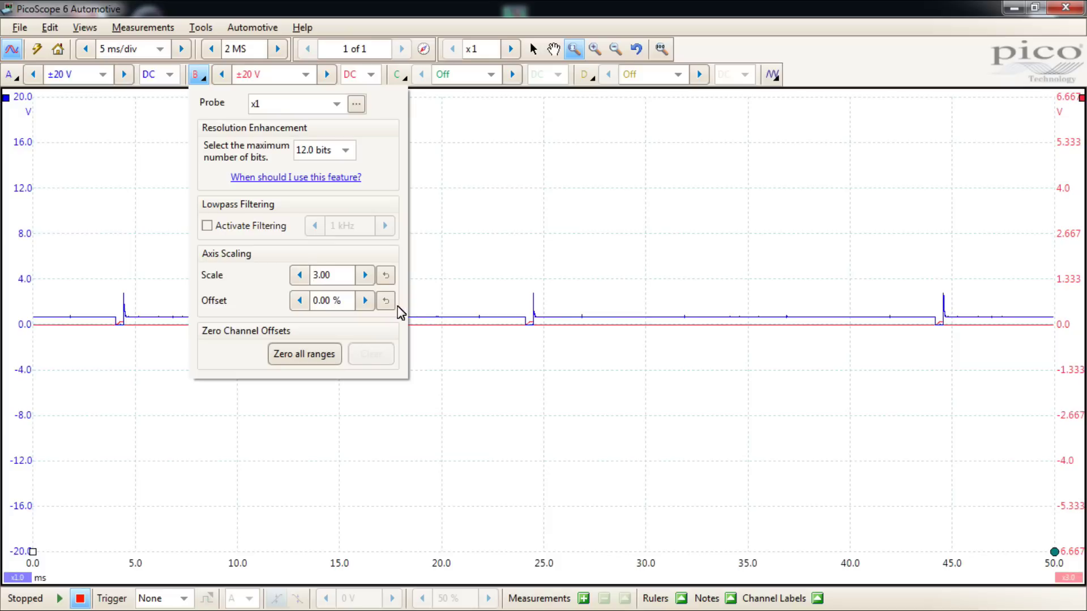
Set channel B's offset to about 4 % to shift its trace upward
click(364, 302)
click(364, 302)
click(364, 302)
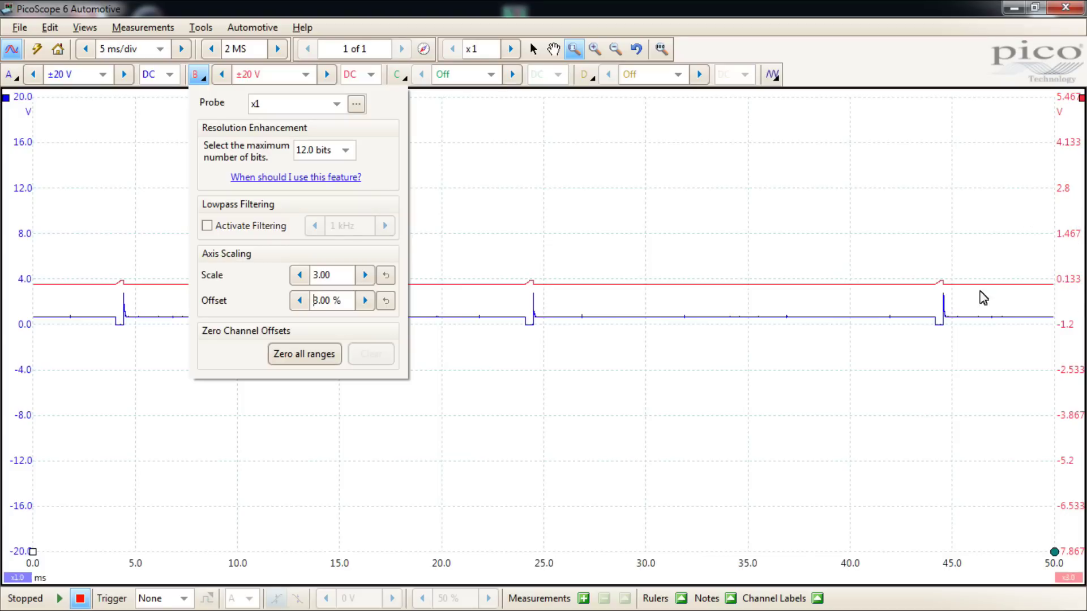
click(365, 301)
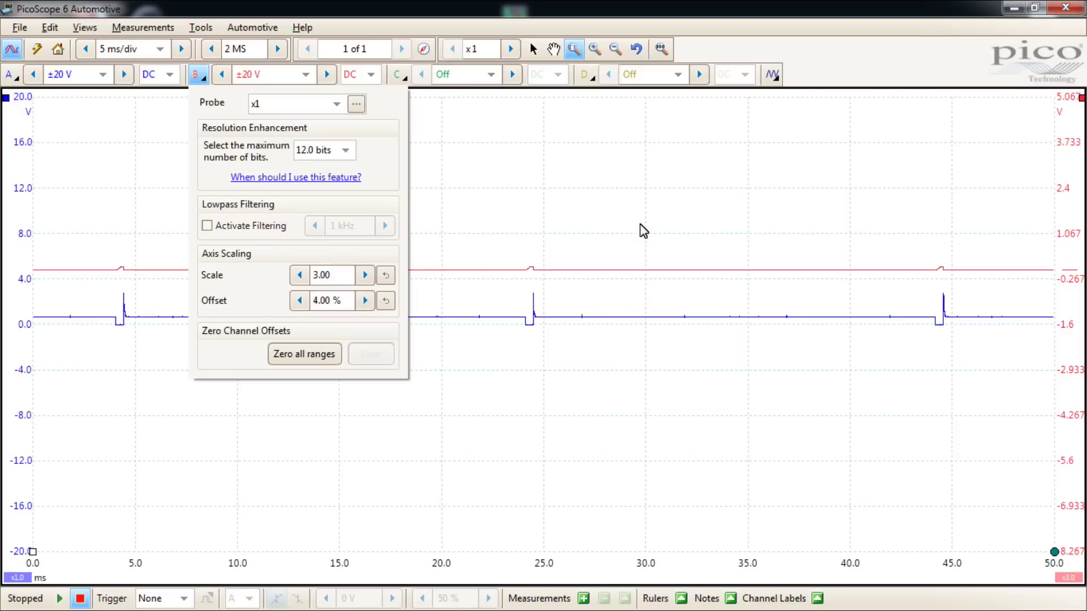
click(301, 307)
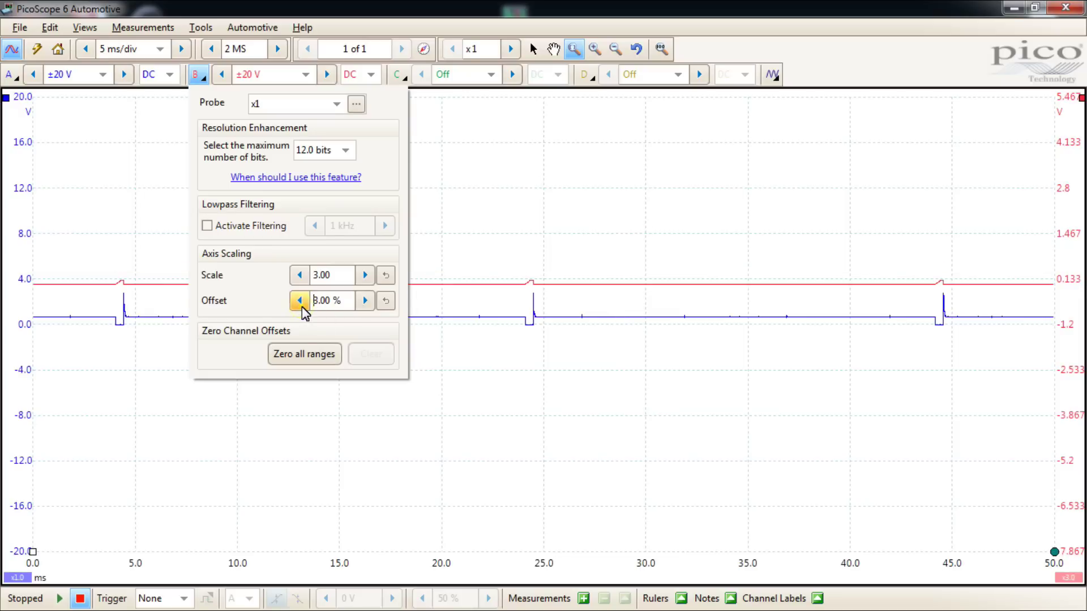
click(301, 307)
click(301, 306)
click(302, 307)
click(301, 307)
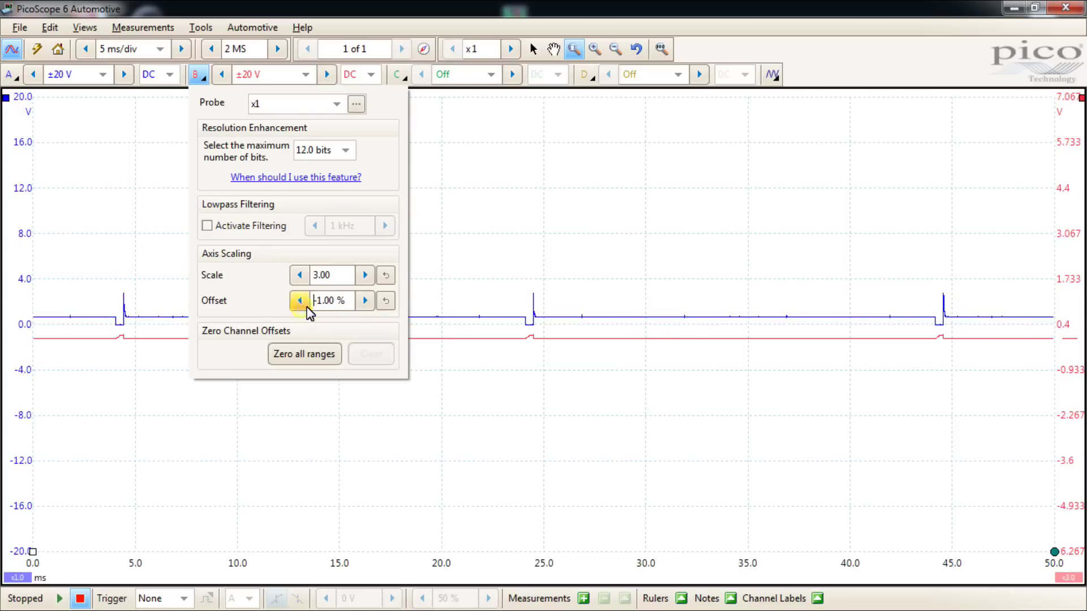
click(369, 306)
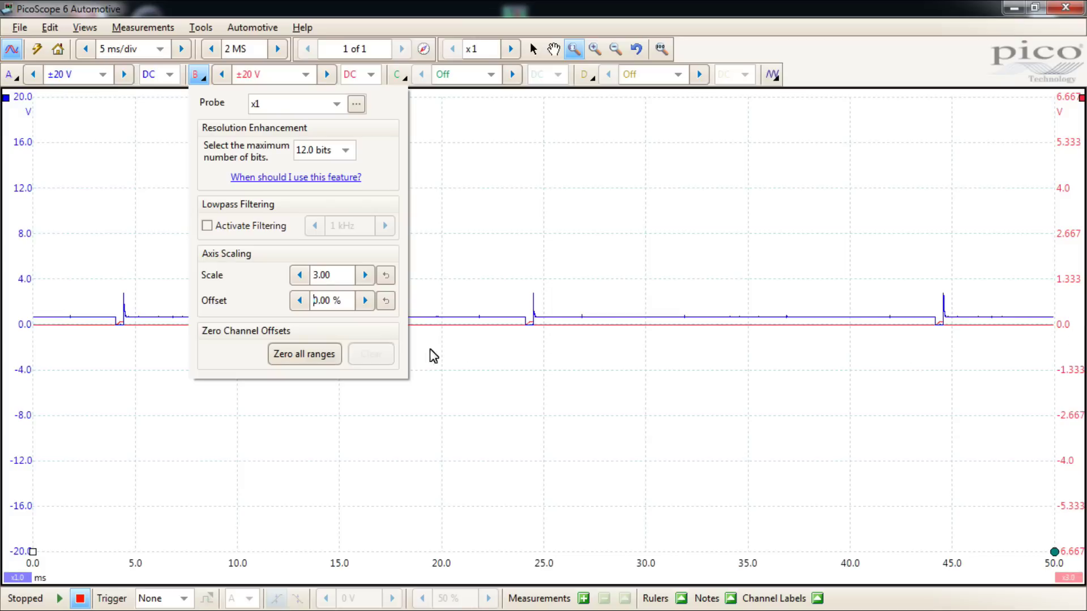
click(365, 300)
click(365, 301)
click(365, 301)
click(366, 301)
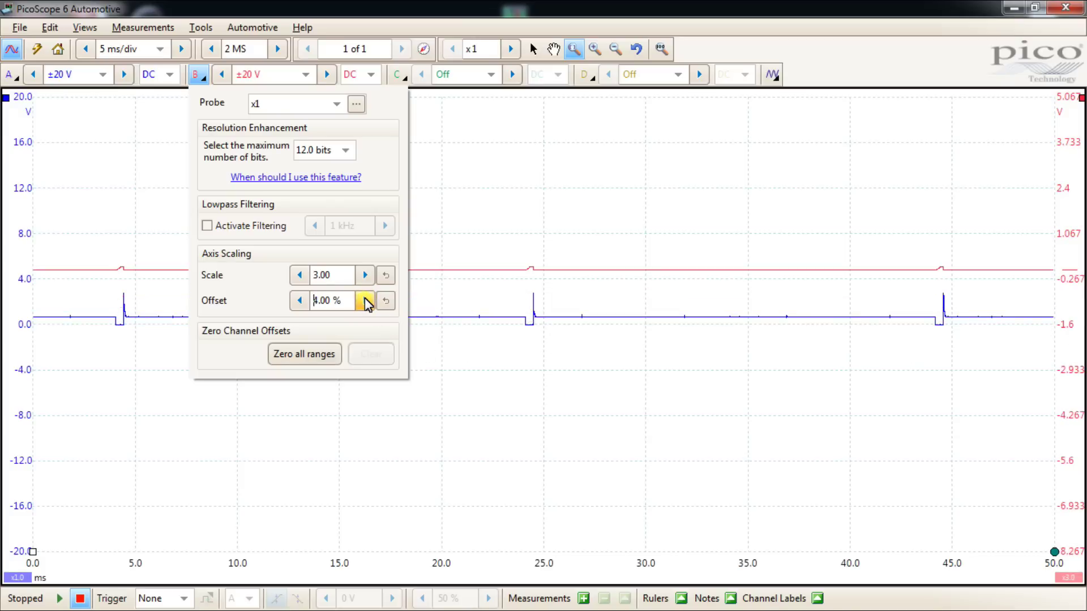
Drag channel B's right axis so its zero sits at 4 V on channel A's axis
click(1070, 292)
mouse_move(1069, 286)
mouse_down()
mouse_move(1064, 270)
mouse_move(1062, 303)
mouse_up()
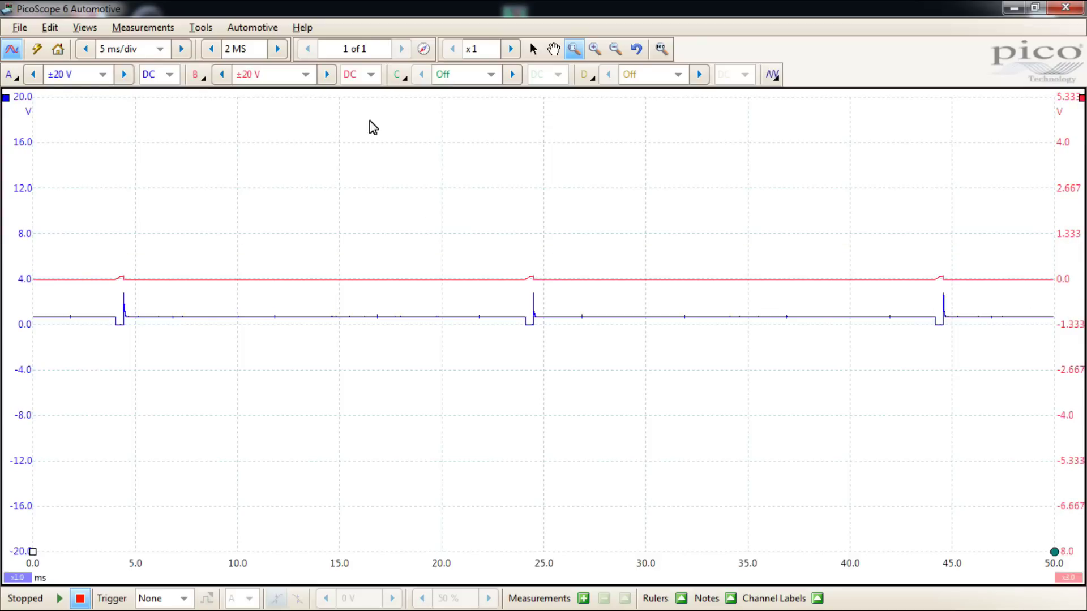
click(197, 75)
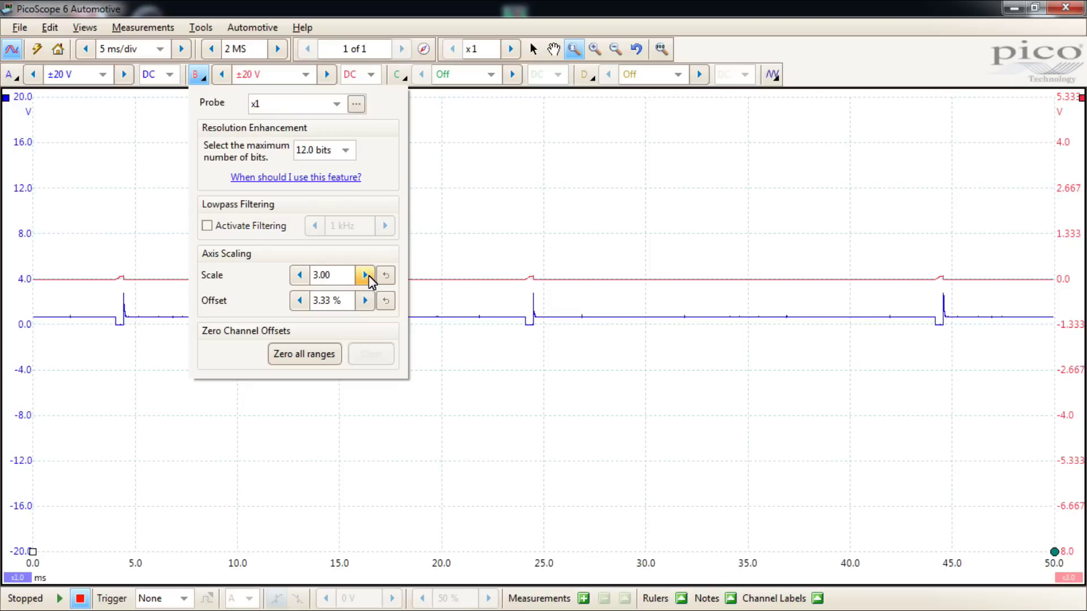
Raise channel B's scale from 3.00 to 30.00, spanning 533.3 to -800.0 mV
click(365, 275)
click(365, 275)
click(365, 275)
click(365, 275)
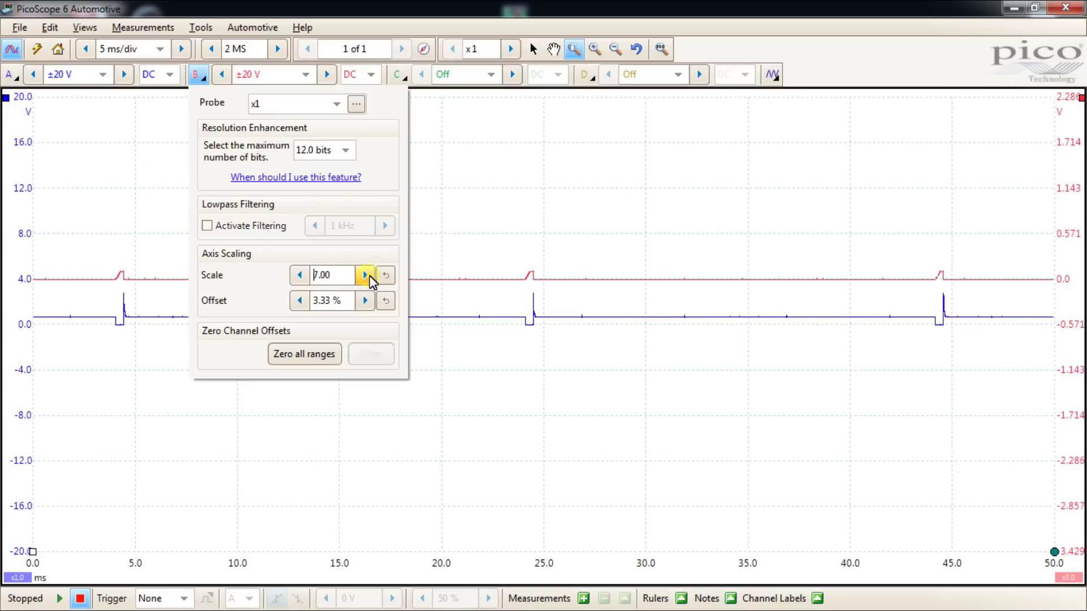
click(365, 275)
click(365, 276)
click(365, 276)
click(365, 275)
click(365, 275)
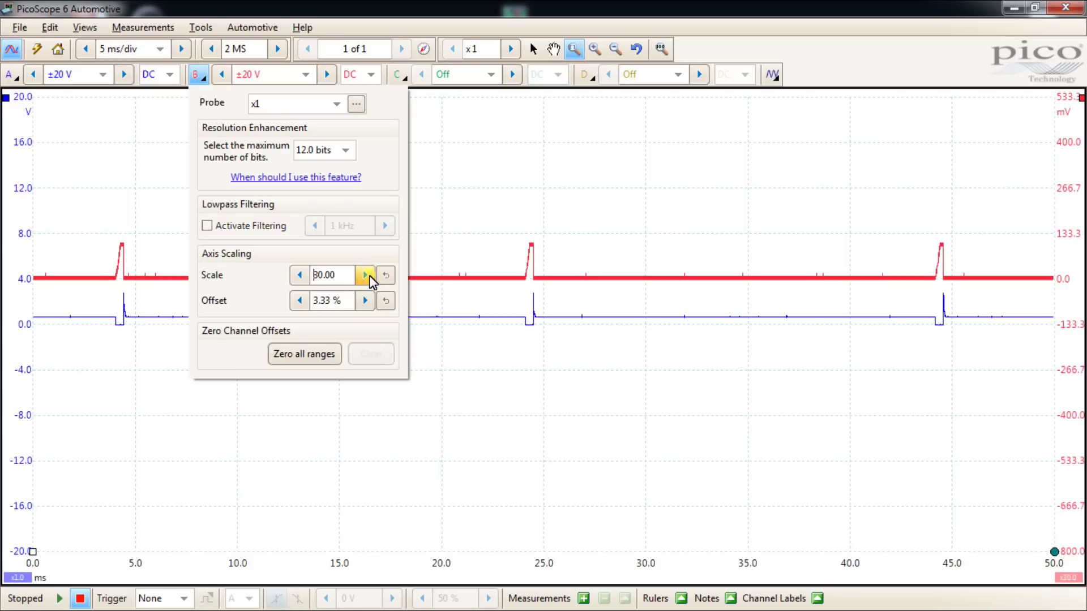
click(365, 275)
click(299, 276)
click(365, 275)
click(300, 275)
Review channel B's input ranges and probe list without changing anything
click(463, 246)
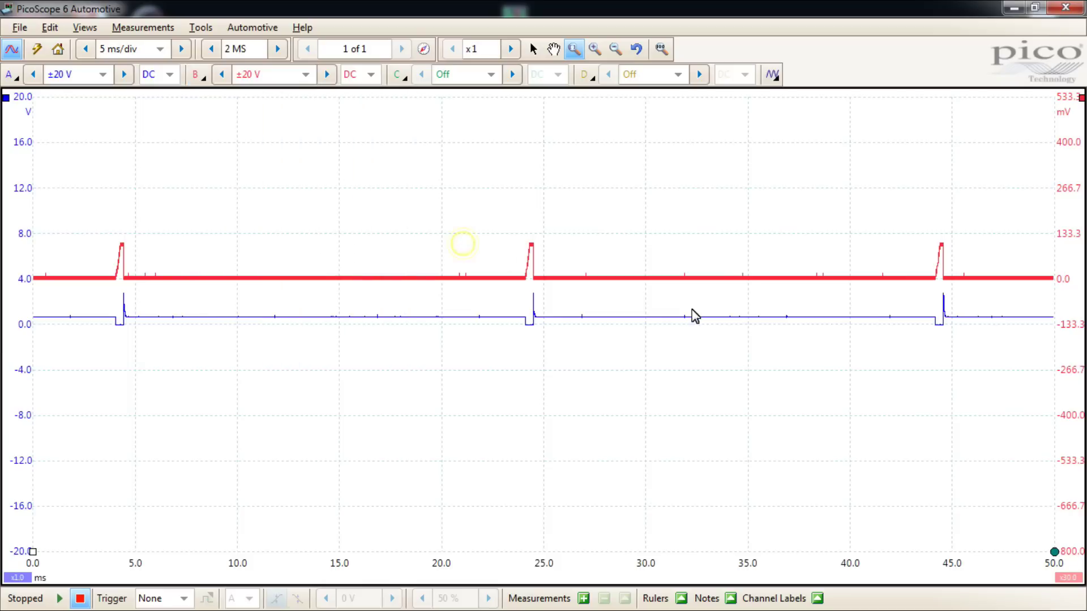
click(192, 78)
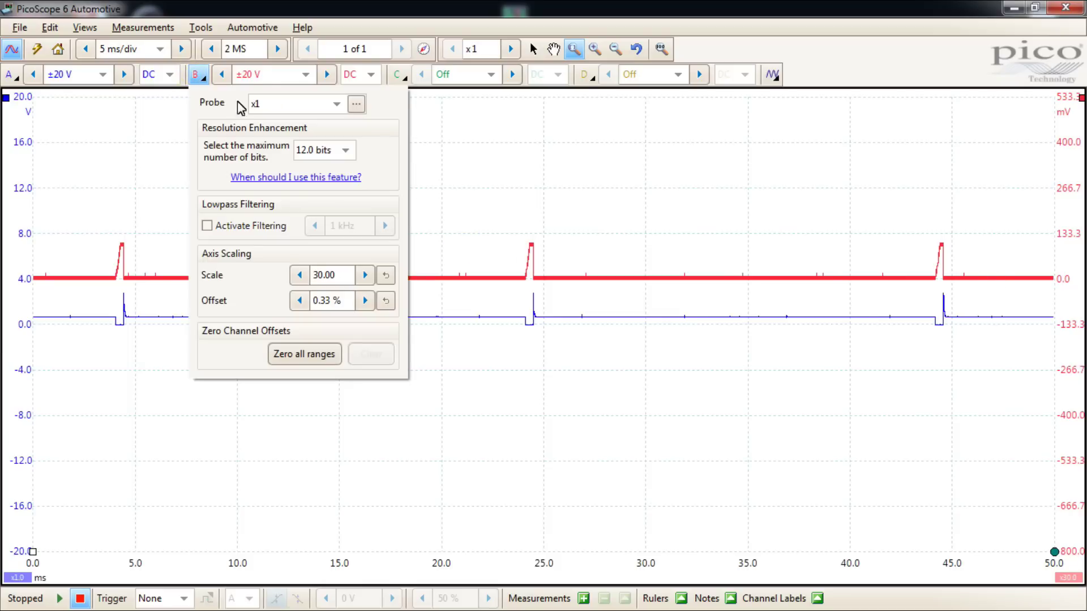
click(307, 75)
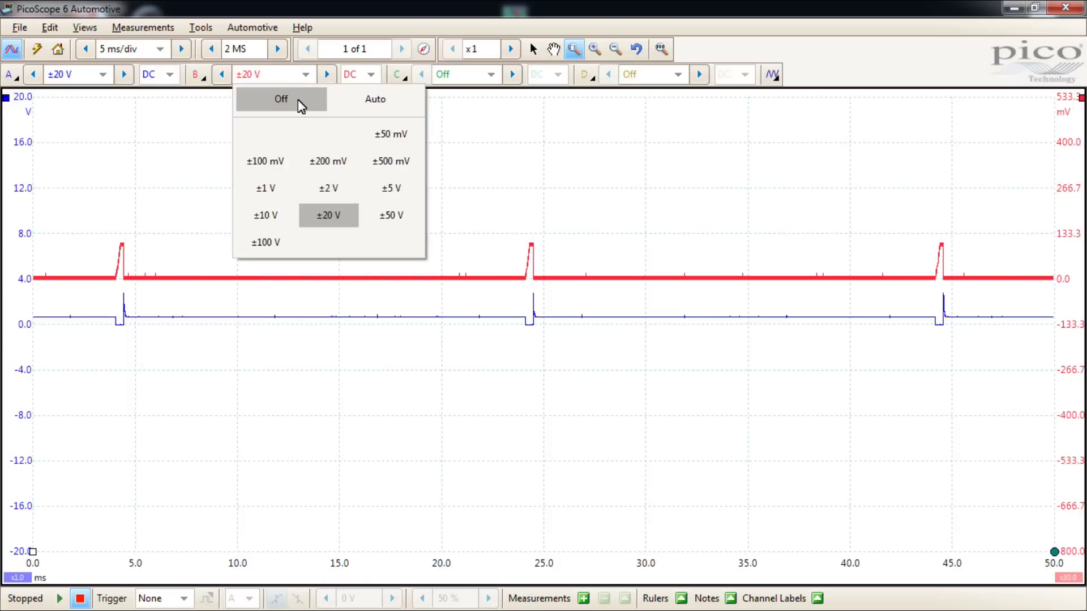
click(195, 76)
click(340, 107)
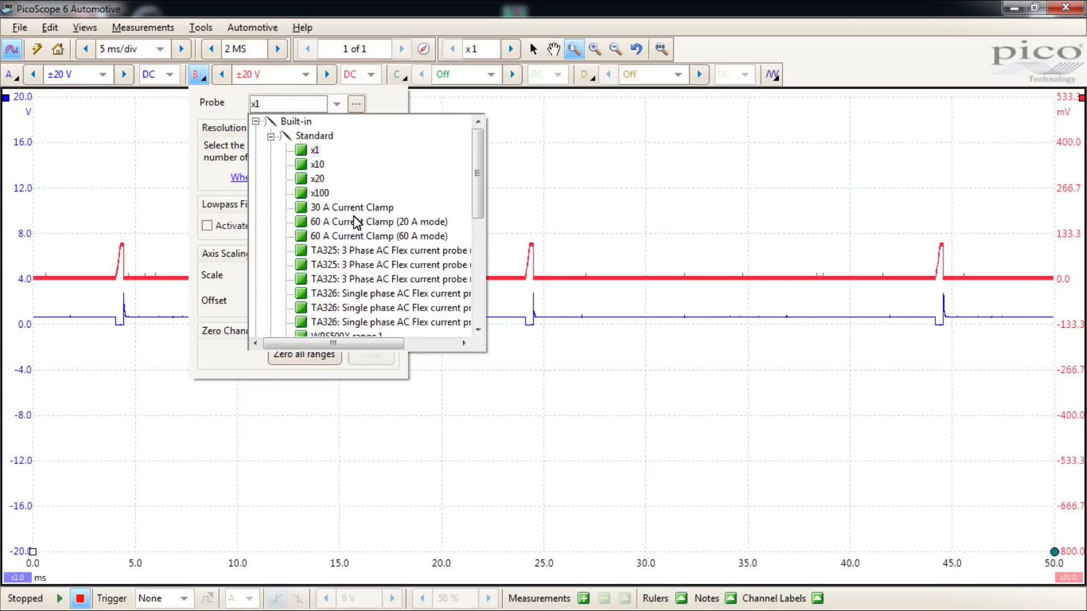
click(310, 79)
click(310, 78)
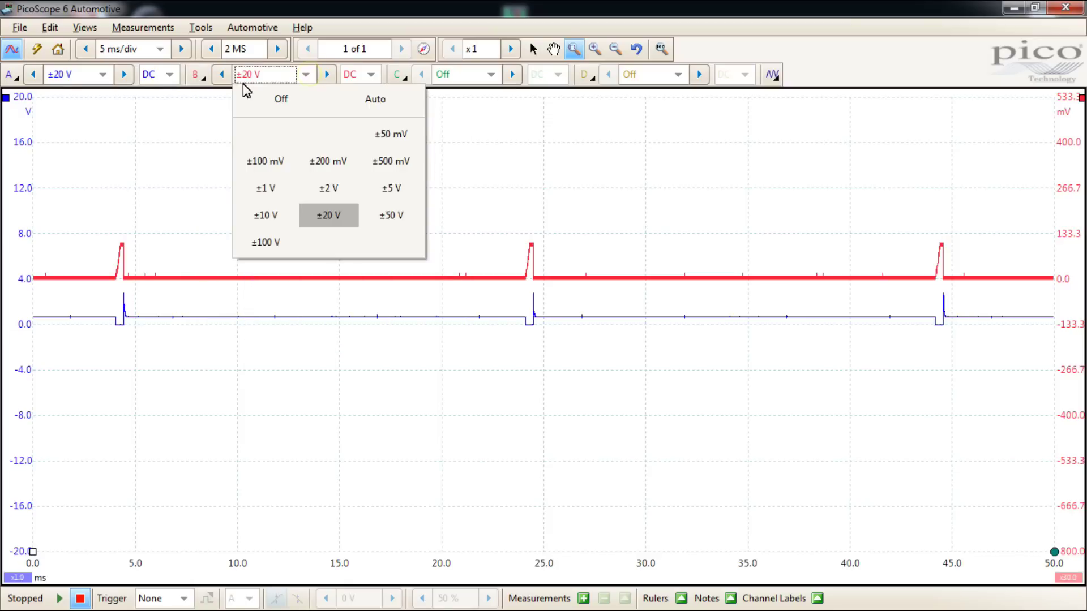
click(198, 76)
Try the 30 A Current Clamp probe on channel B, checking its ±30 A range
click(337, 105)
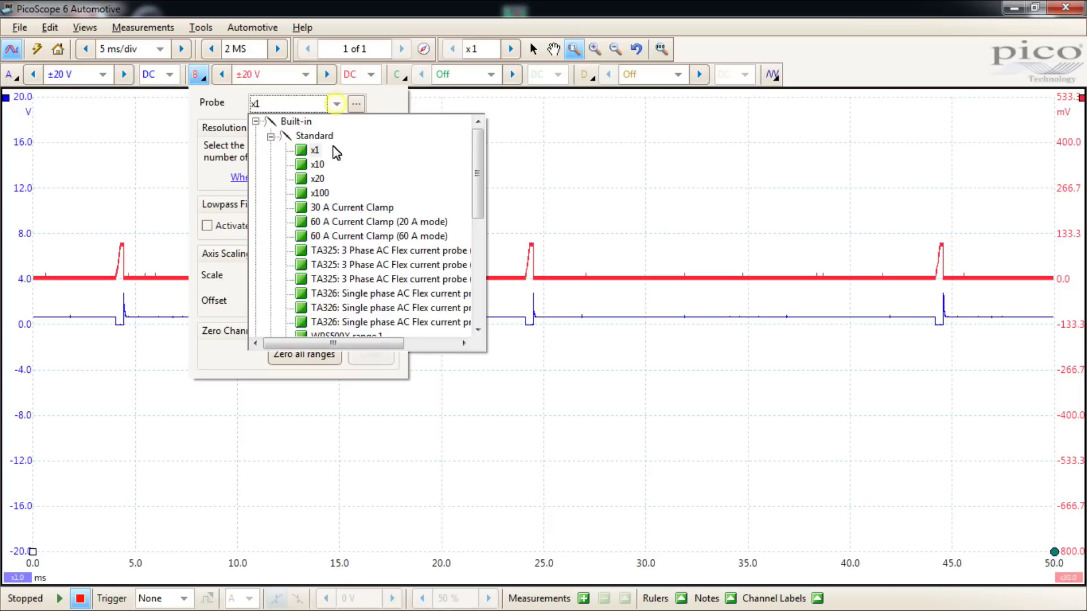
click(333, 210)
click(309, 77)
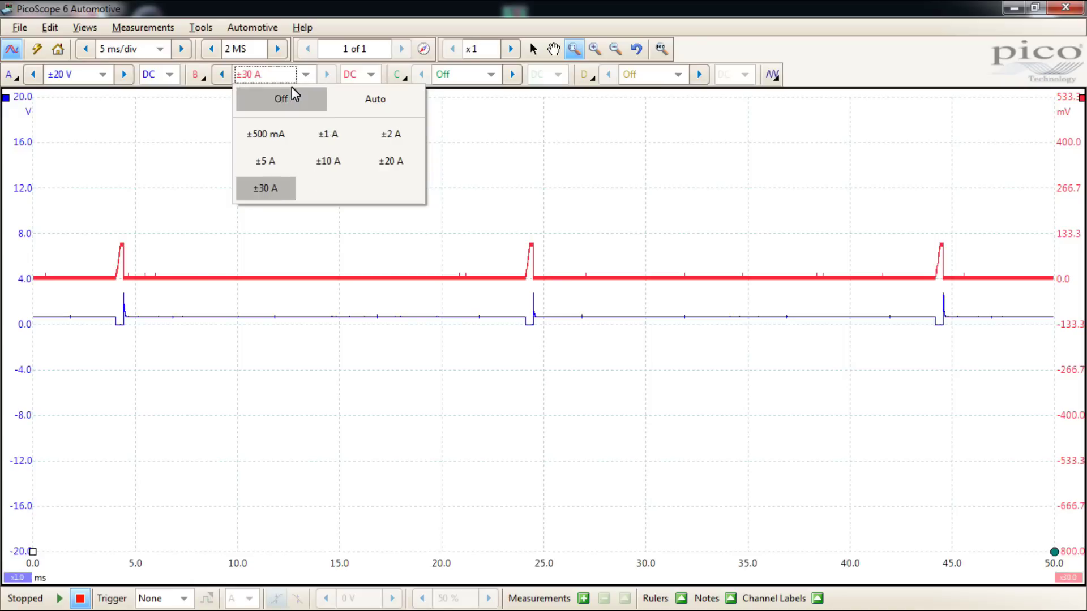
click(199, 75)
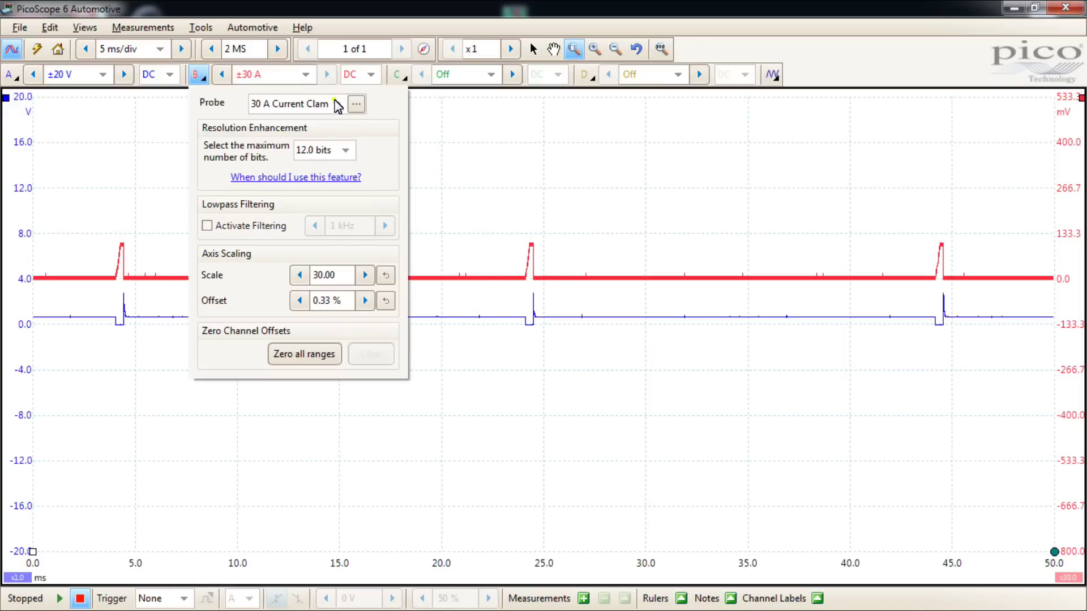
Try the WPS500X range 1 pressure probe on channel B and check its ranges
click(336, 104)
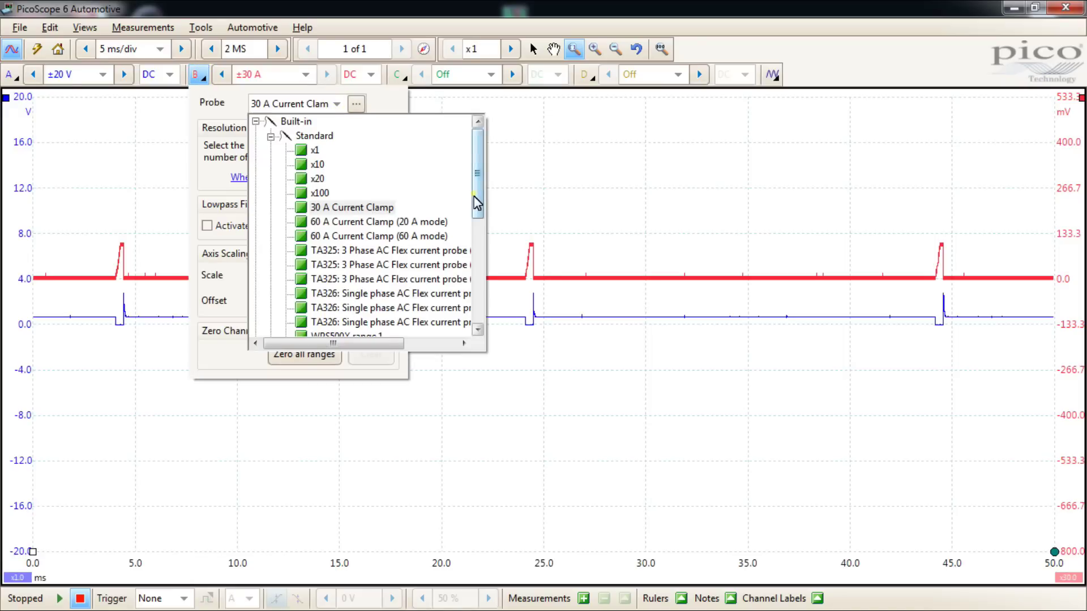
drag(475, 204, 476, 221)
click(360, 225)
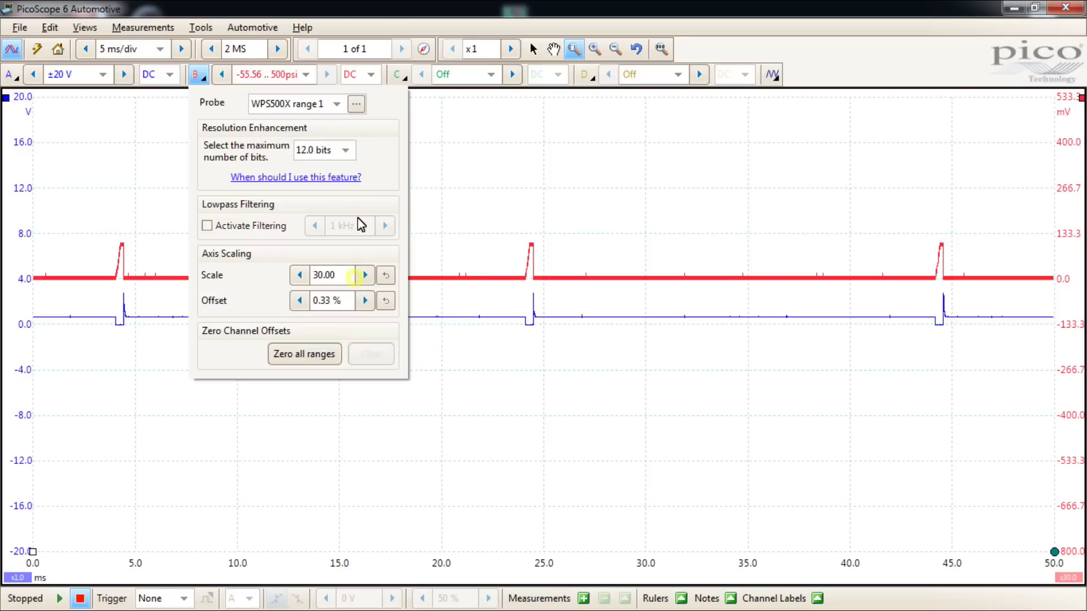
click(312, 74)
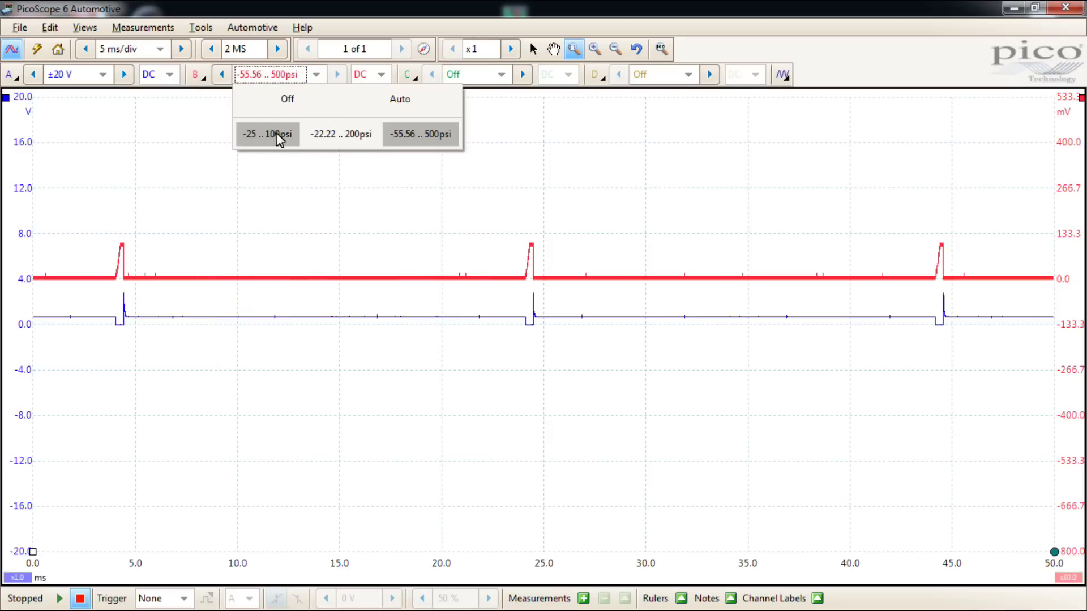
click(202, 79)
Choose the Coil-On-Plug probe for channel B with the -5 .. 50 kV range
click(202, 82)
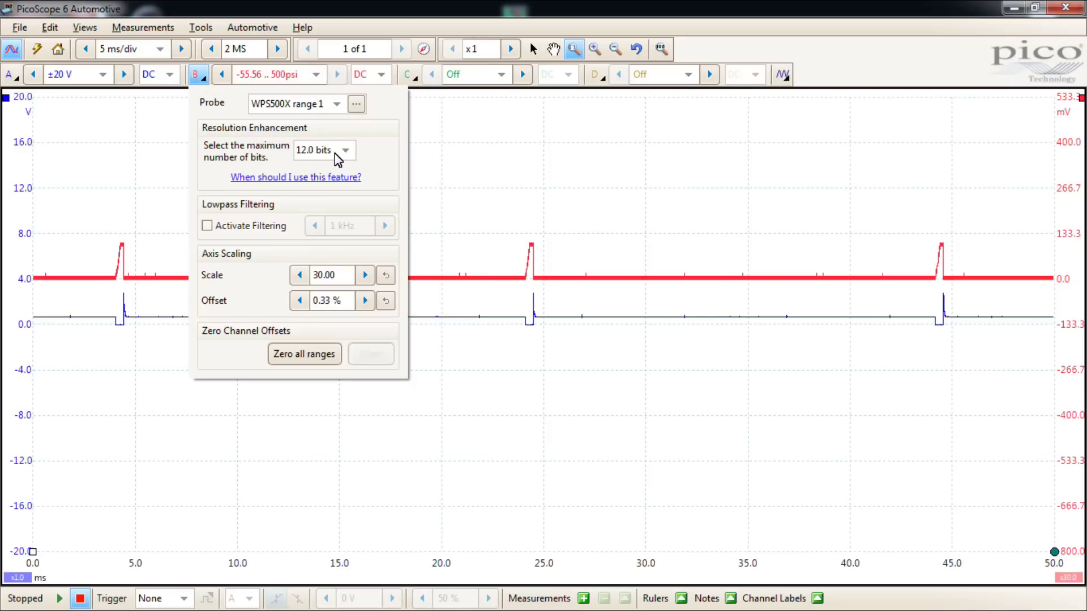
click(337, 104)
drag(478, 180, 480, 244)
click(371, 265)
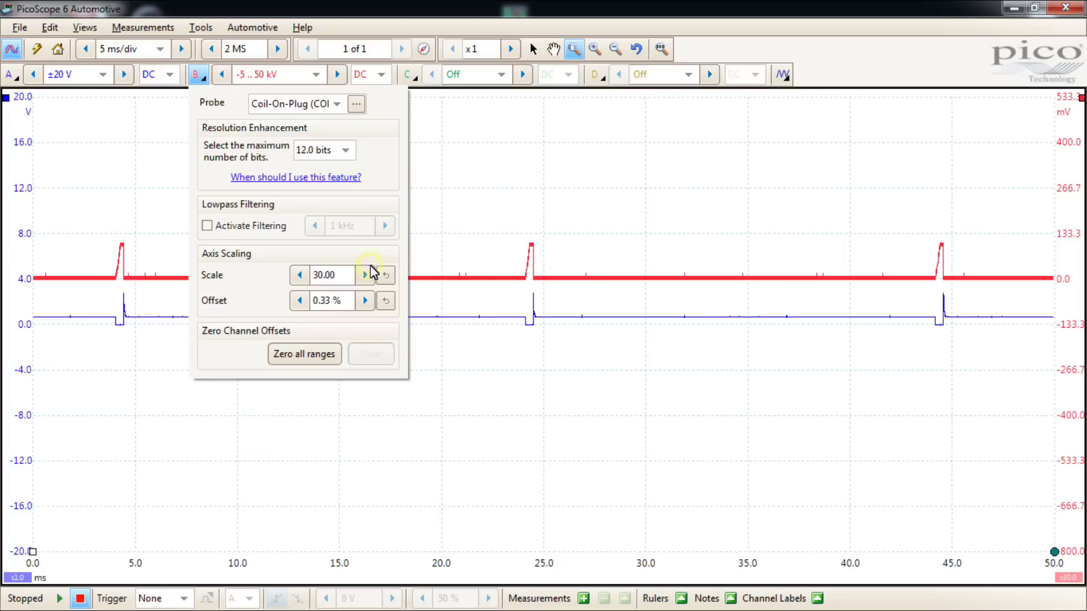
click(316, 74)
click(316, 74)
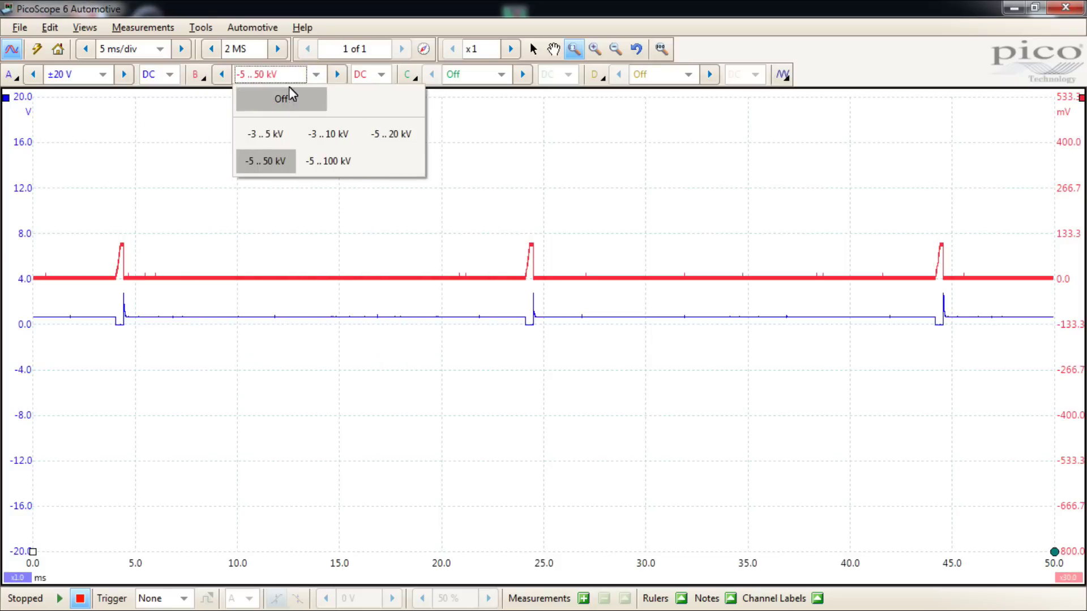
click(213, 167)
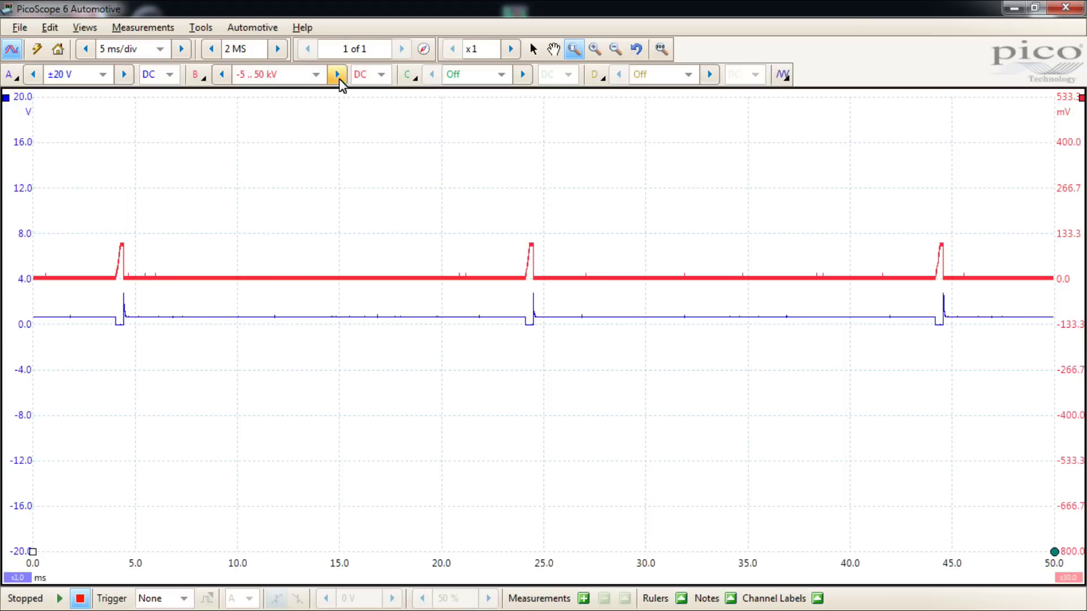
Confirm channel B's range stays at -5 .. 50 kV after stepping down and back
click(317, 78)
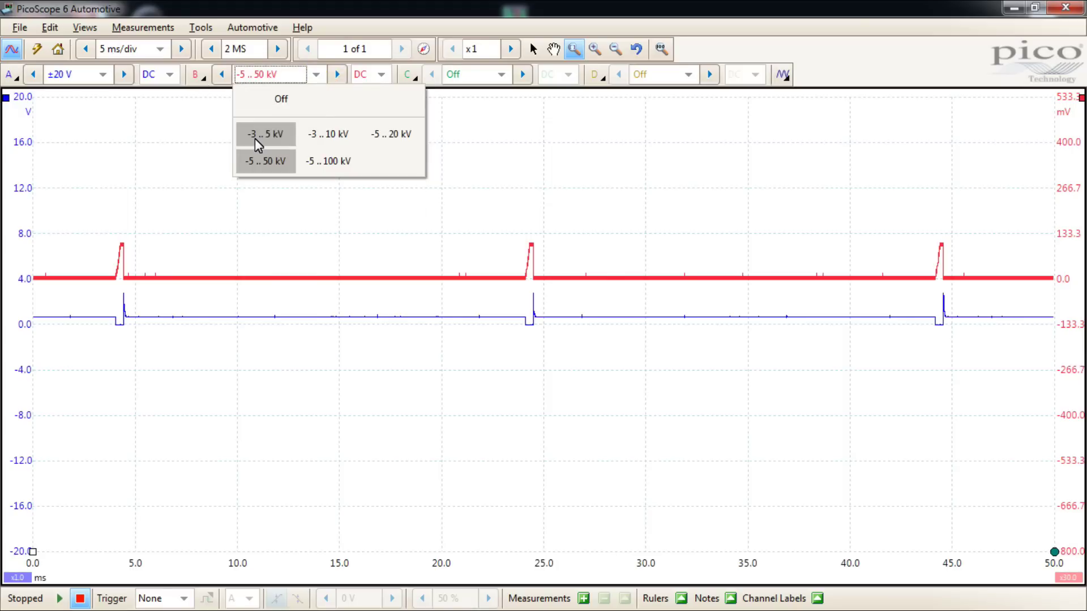
click(213, 82)
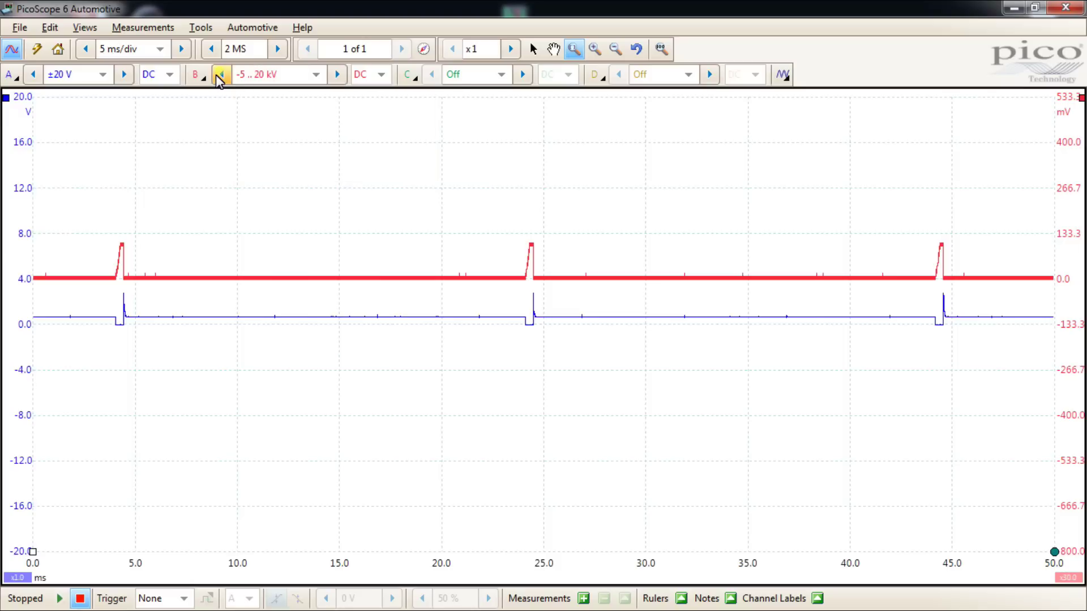
click(221, 74)
click(337, 74)
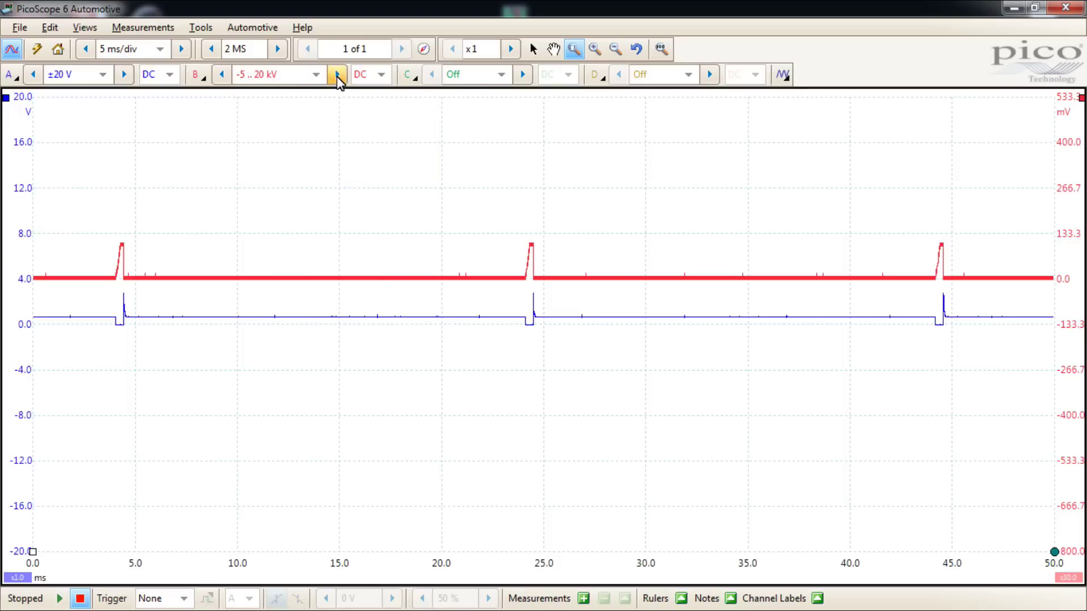
click(382, 76)
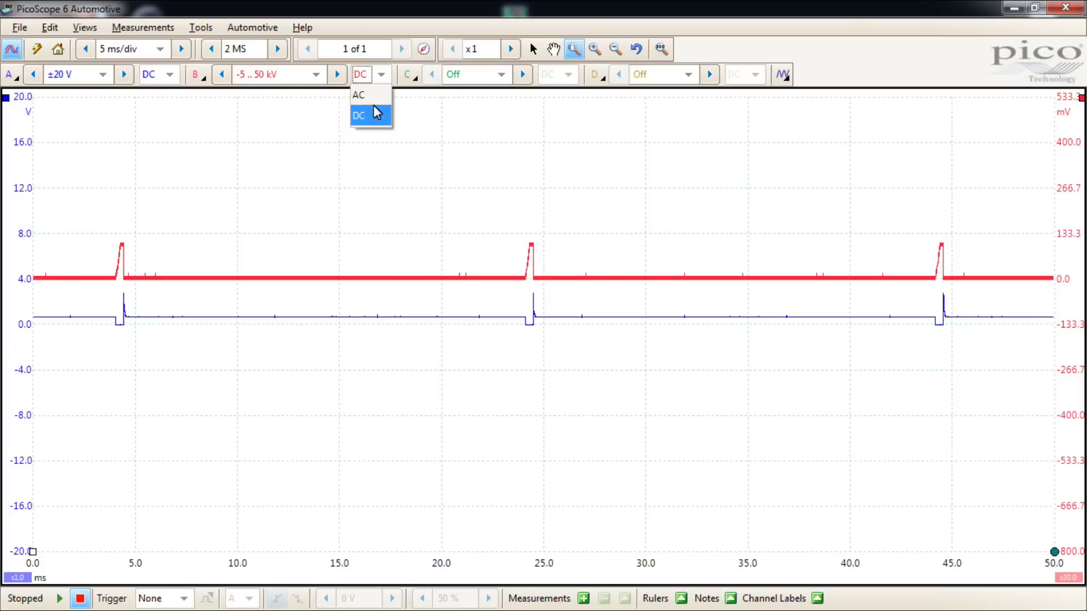
click(350, 163)
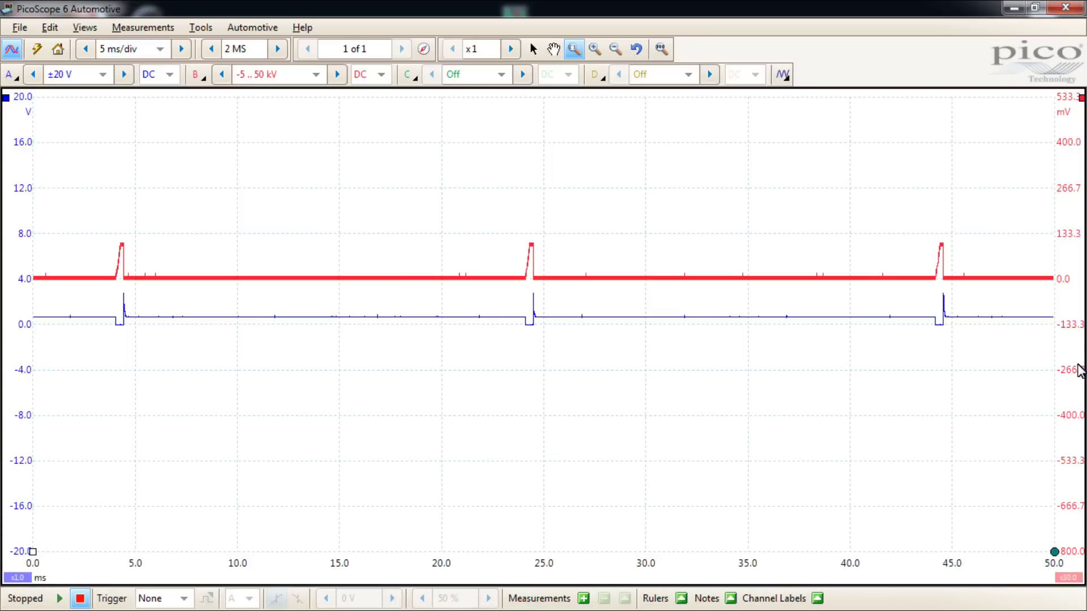
Lower channel B's scale to 10 and set its offset to 0 %, aligning zero with channel A
mouse_move(1076, 372)
mouse_down()
mouse_move(1077, 354)
mouse_move(1082, 379)
mouse_up()
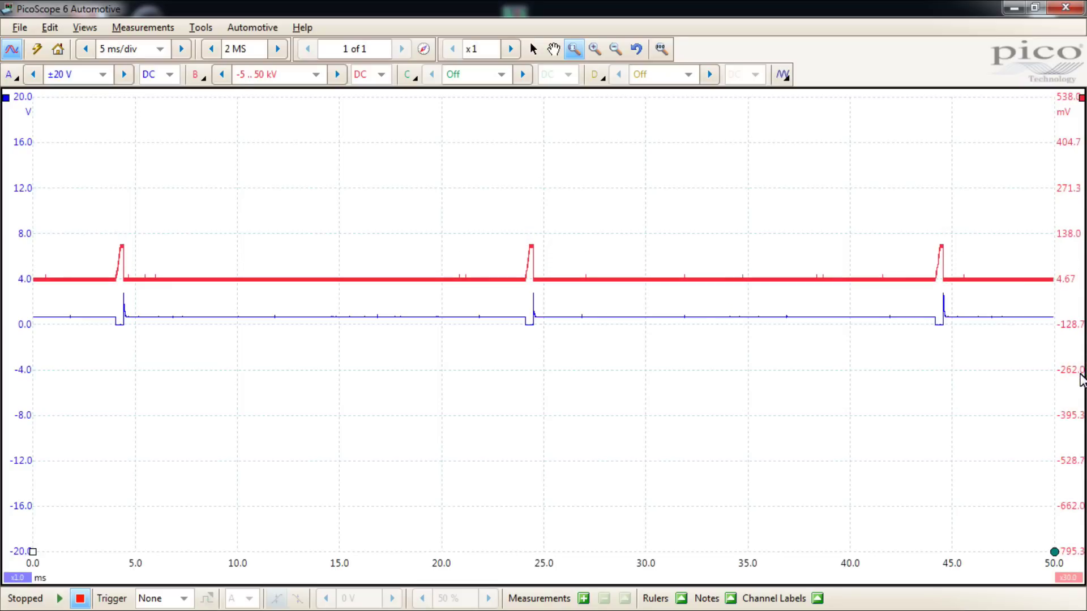
click(1068, 578)
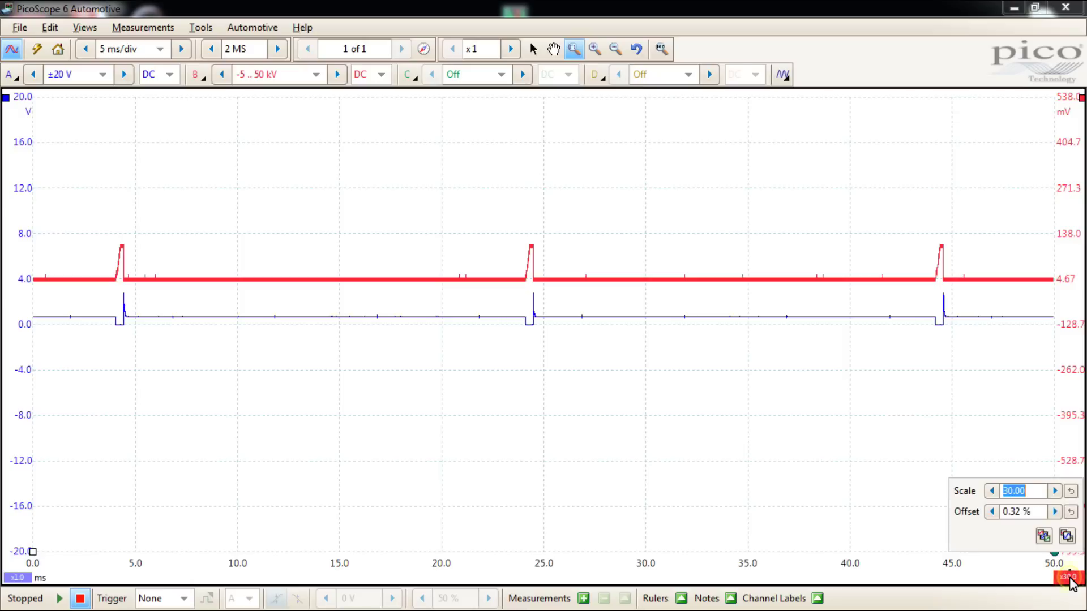
click(991, 490)
click(991, 491)
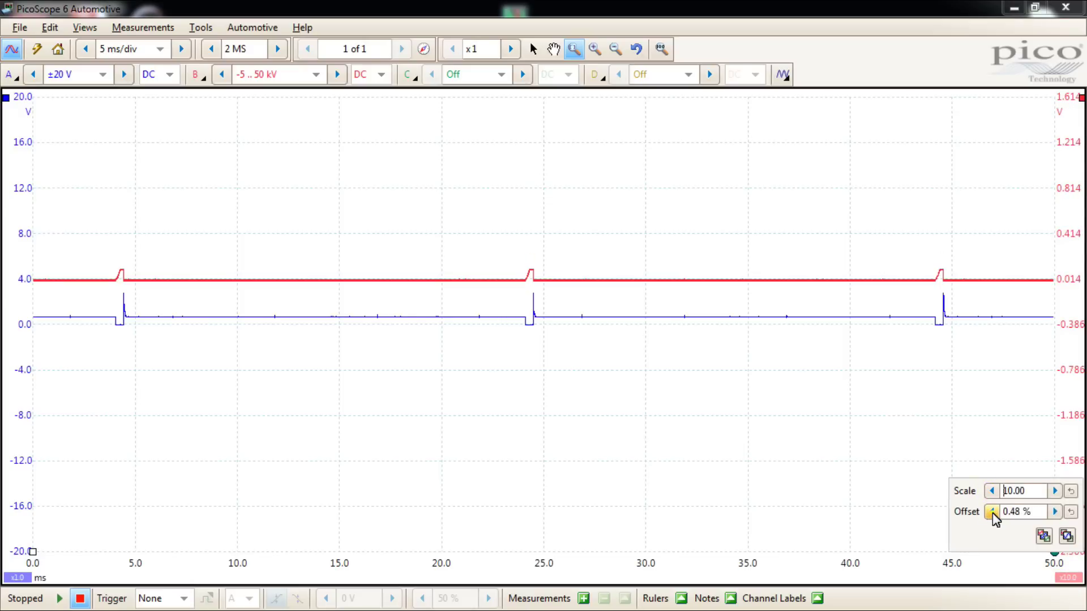
click(992, 512)
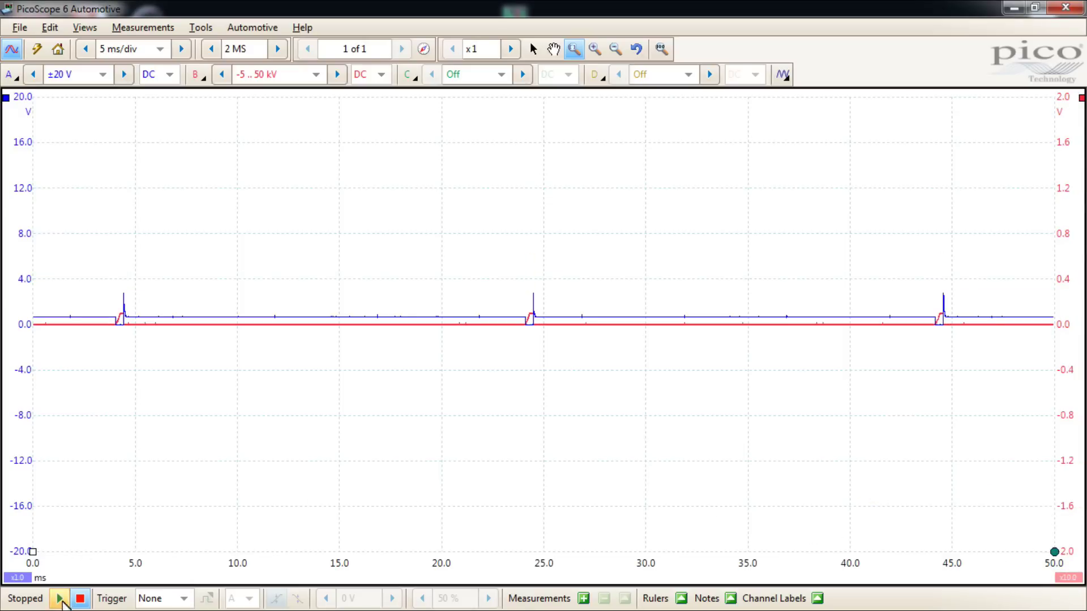
Start, stop and resume the live capture with Start/Stop
click(60, 597)
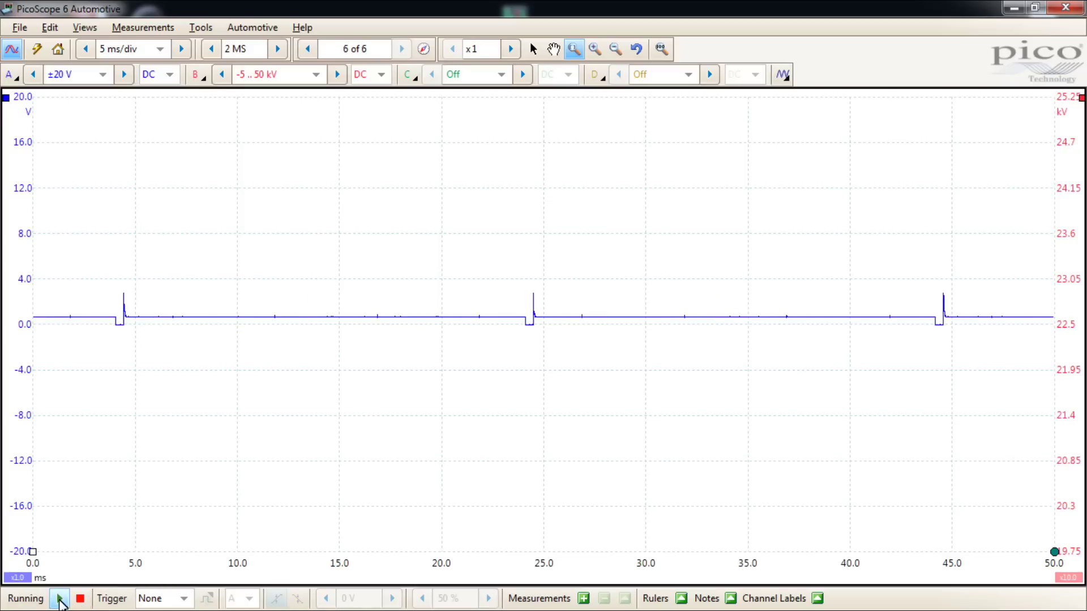
click(61, 602)
click(60, 599)
click(80, 599)
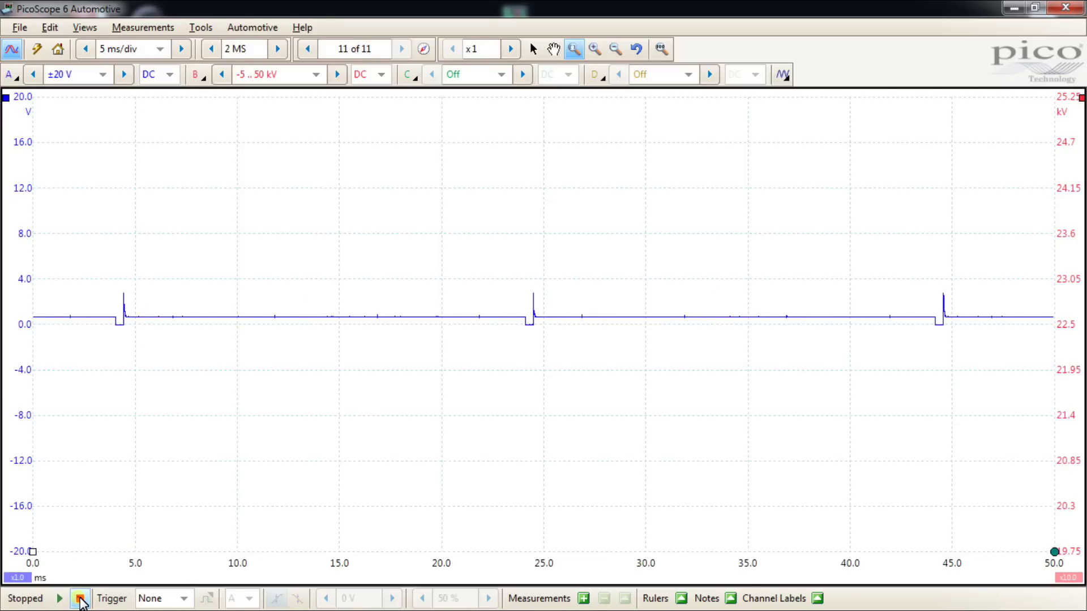
click(60, 599)
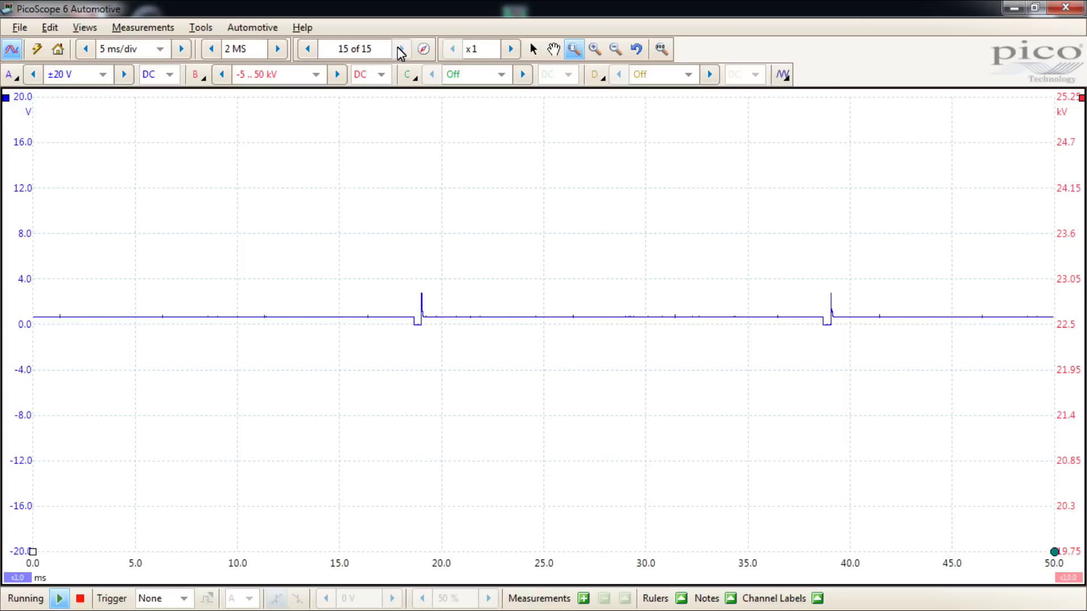
Reduce the sample count from 2 MS to 900 kS
click(212, 49)
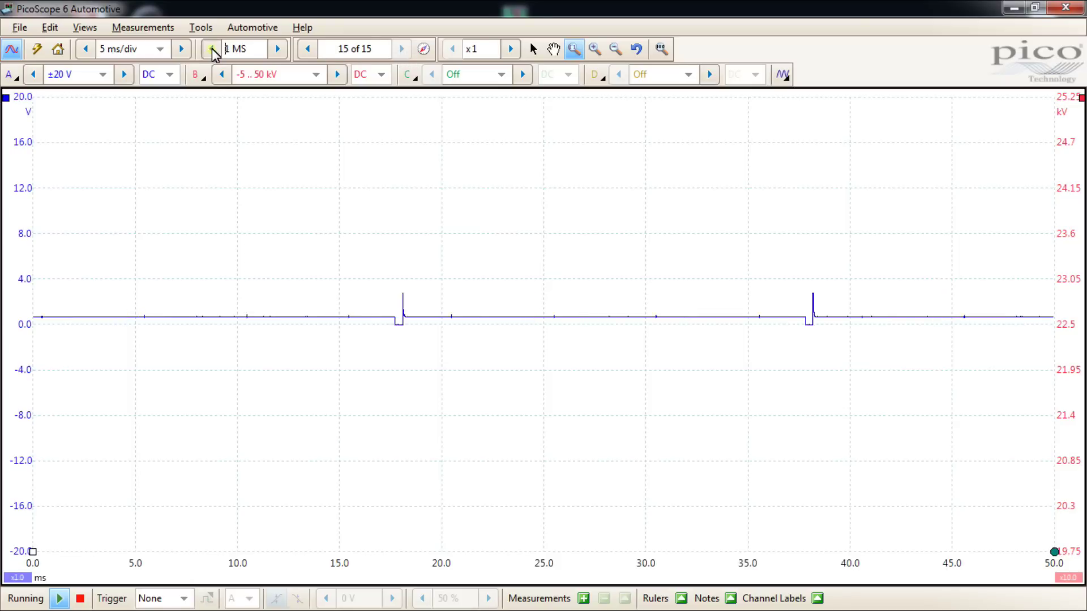
click(278, 48)
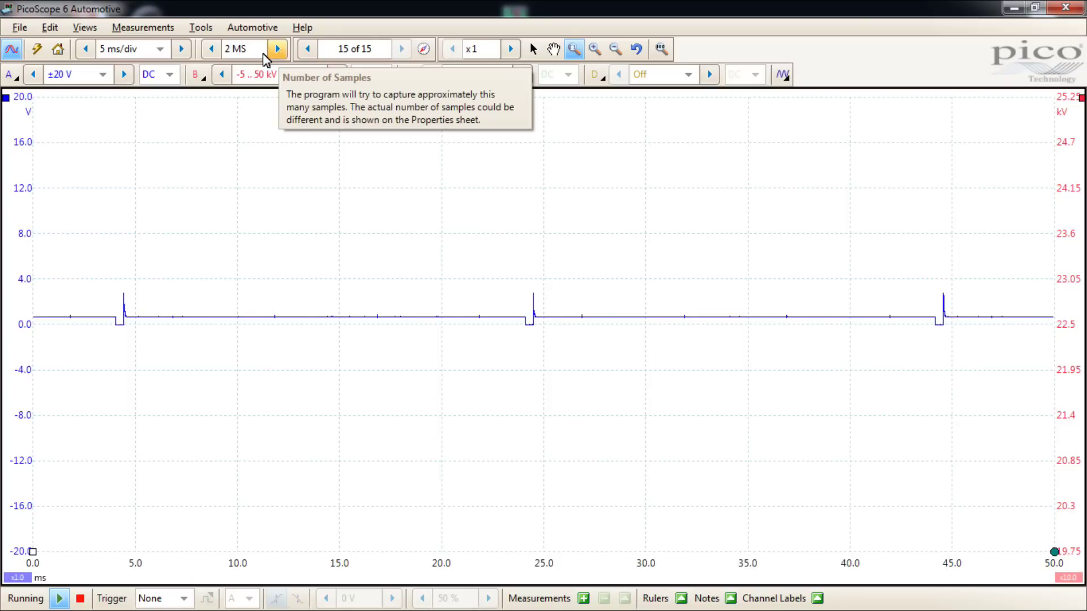
click(212, 49)
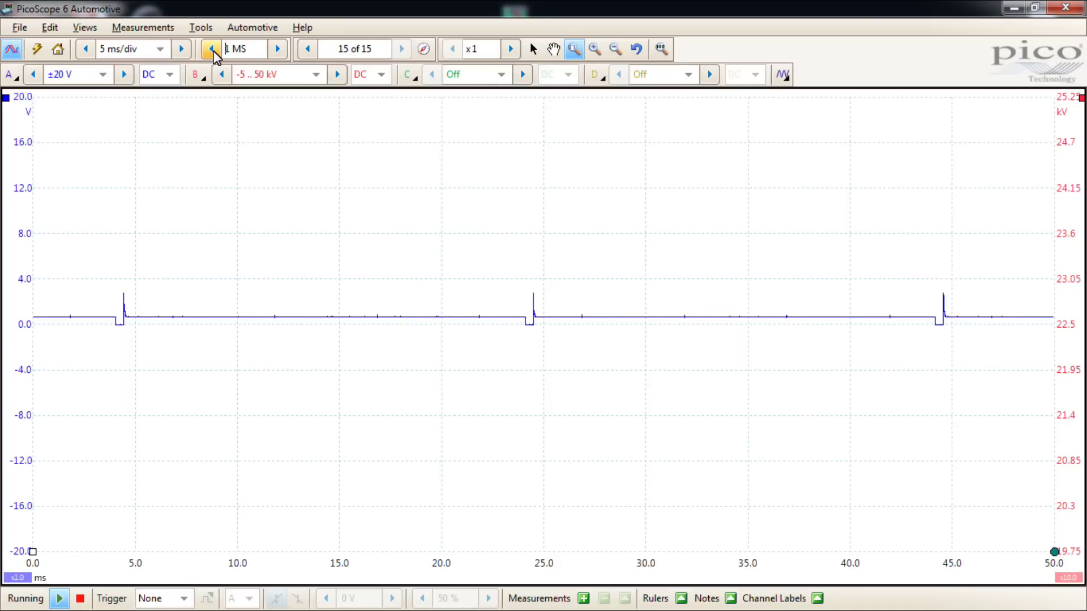
click(213, 49)
mouse_move(61, 608)
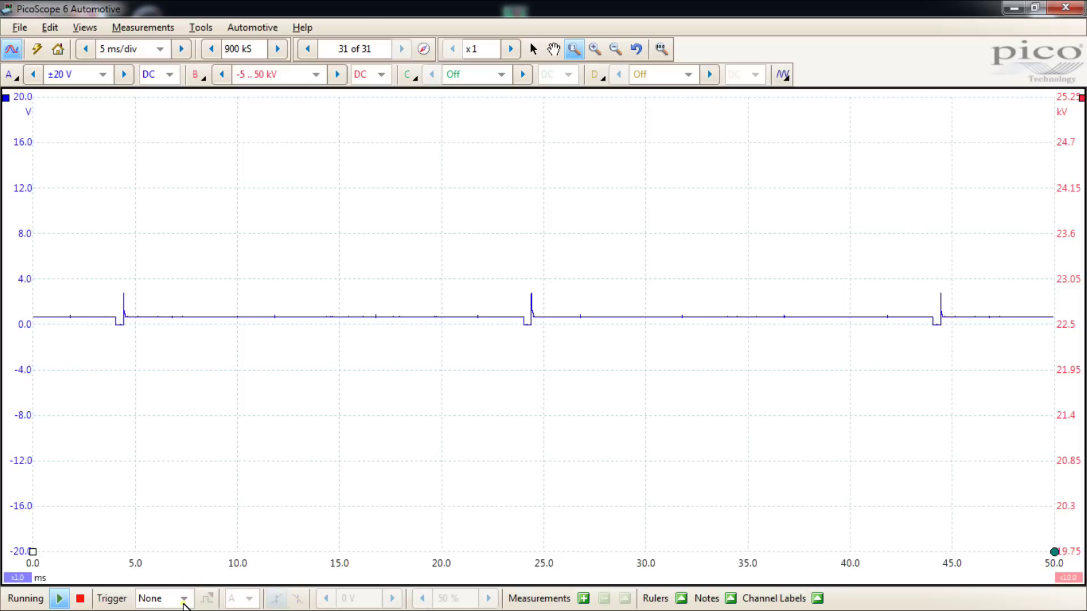
Set the trigger to Repeat and, in Advanced Triggers, choose Rising direction after trying Falling
click(183, 605)
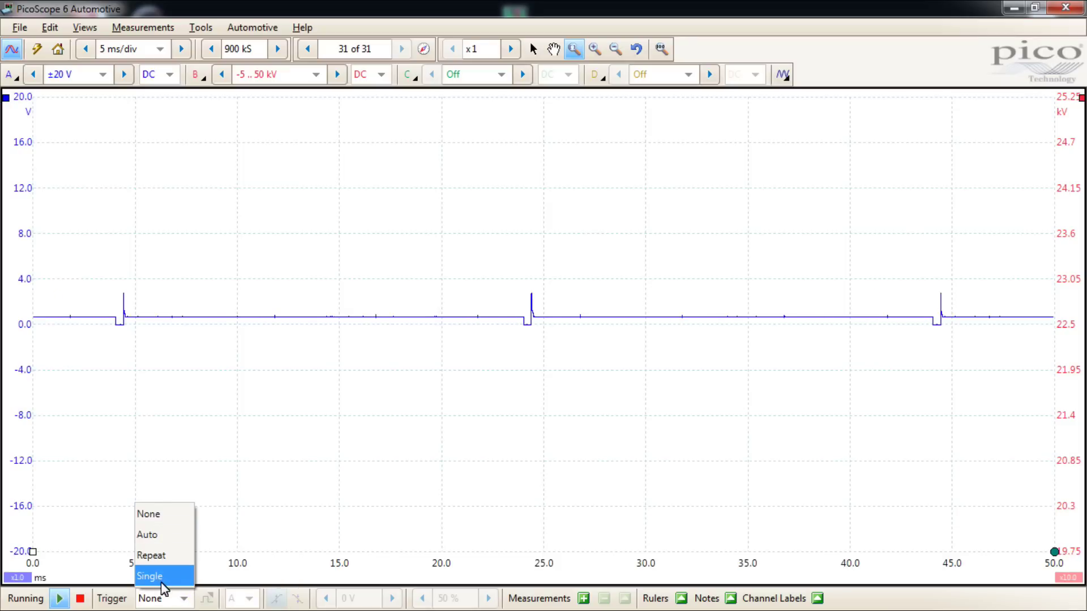
click(152, 555)
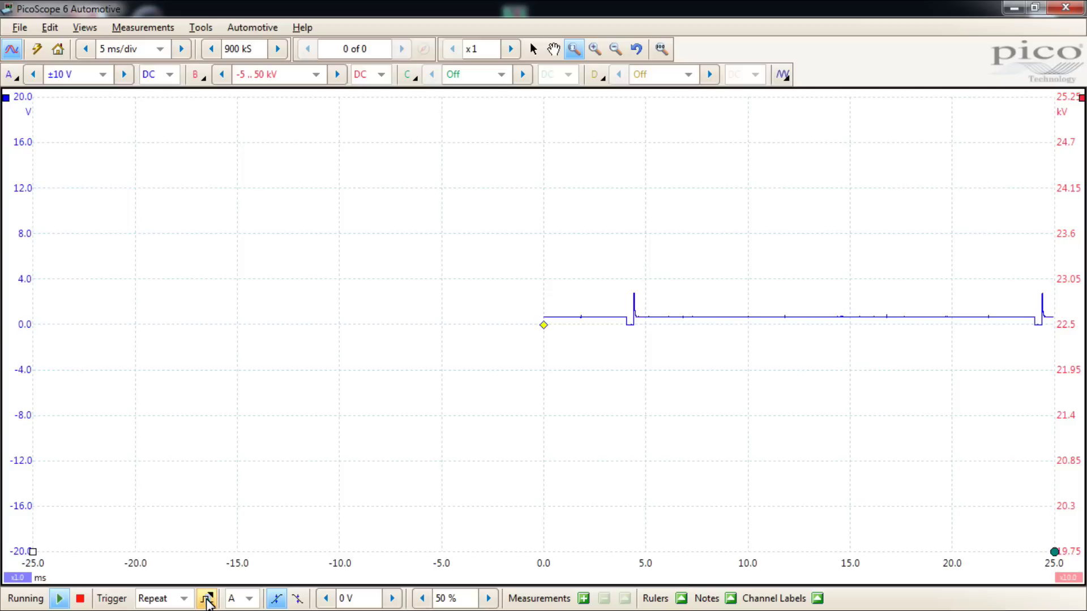
click(207, 599)
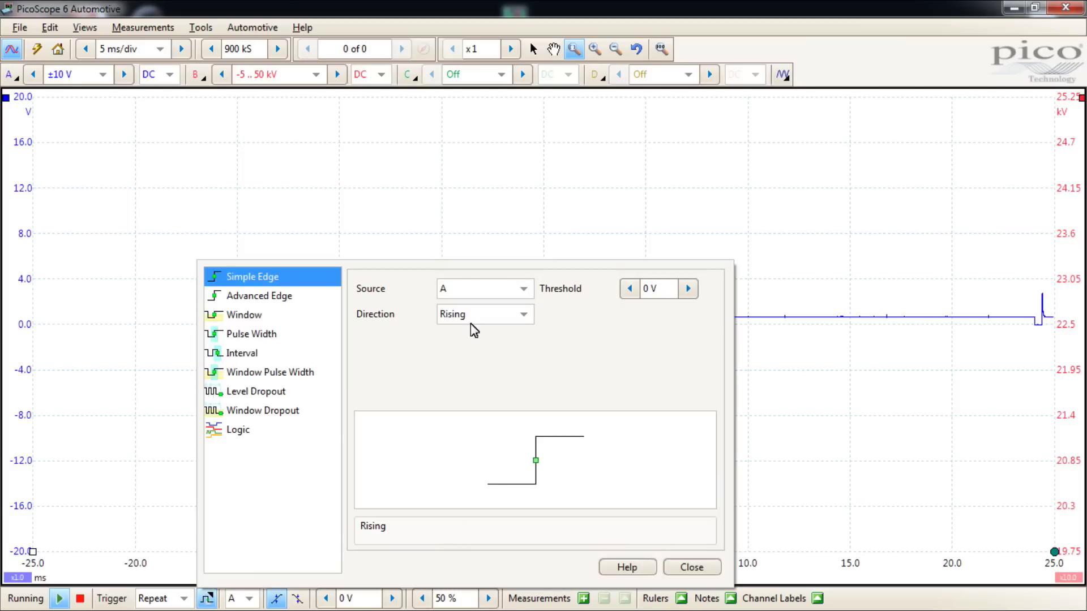
click(524, 313)
click(520, 318)
click(525, 315)
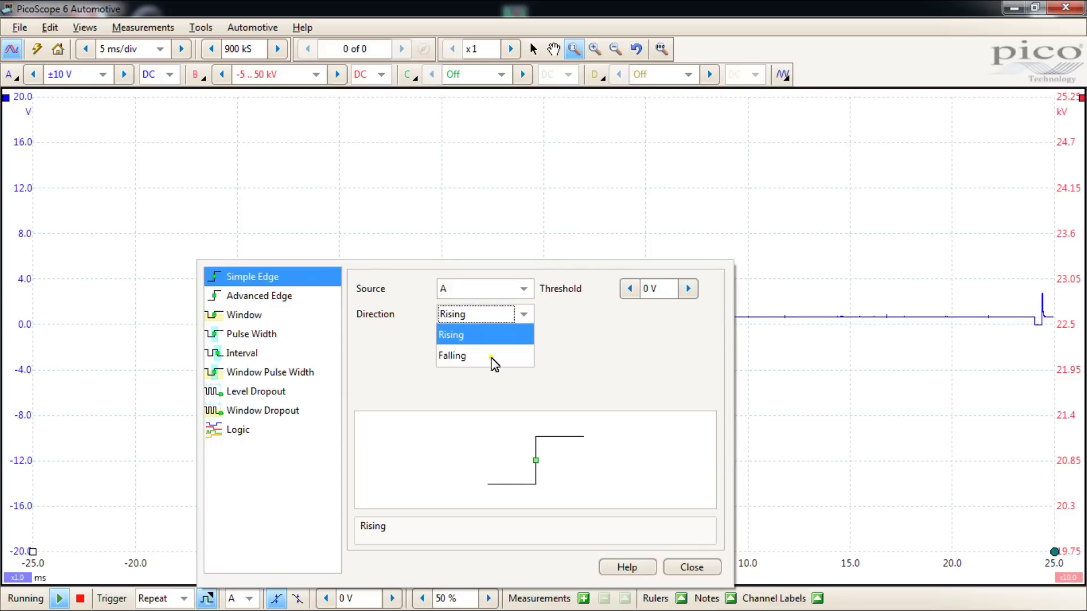
click(493, 360)
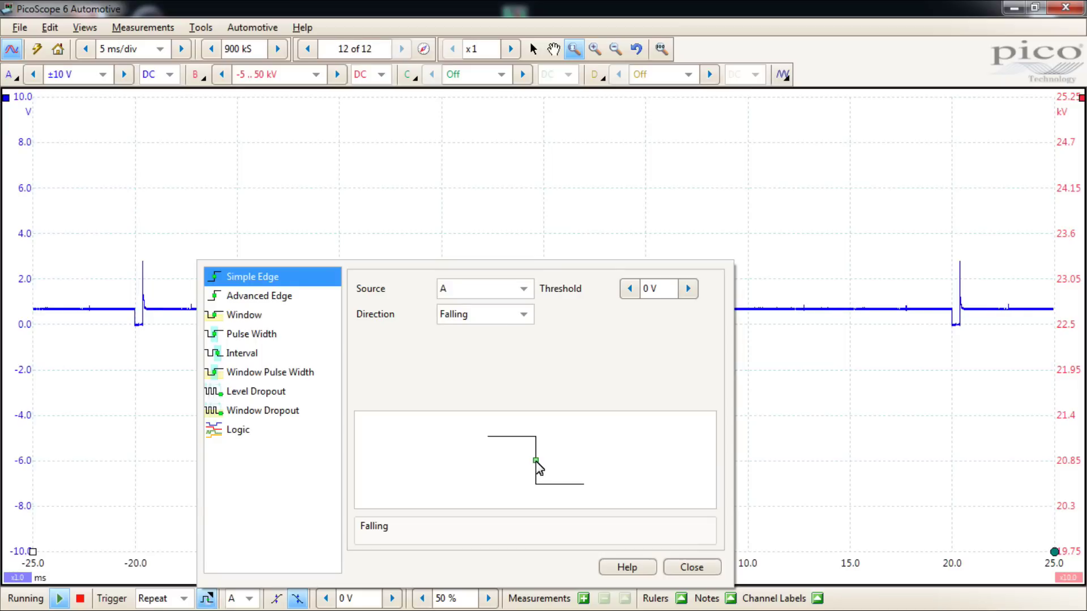
click(523, 314)
click(505, 332)
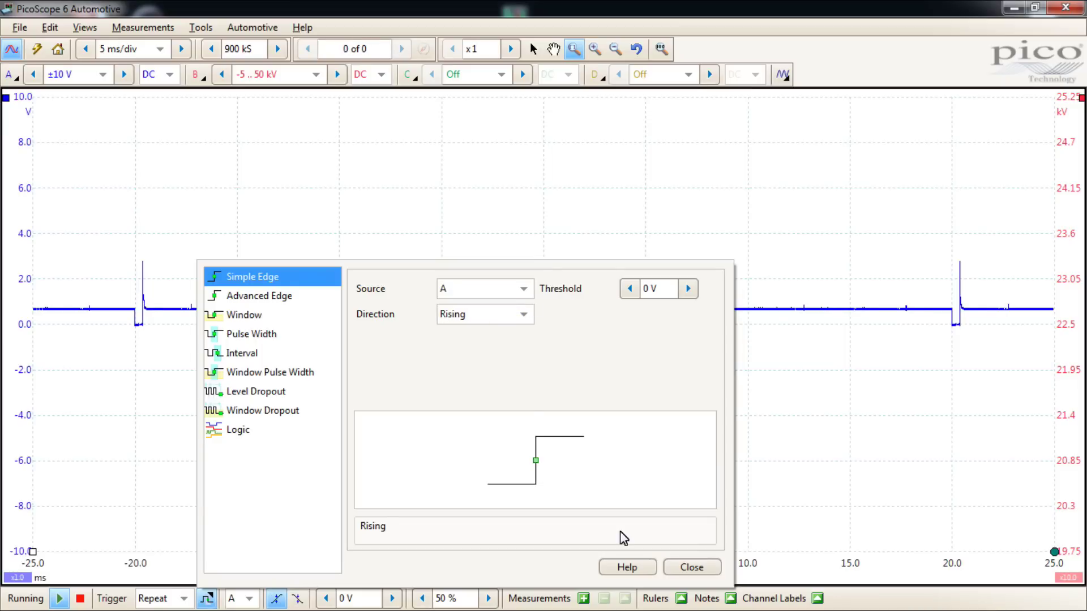
click(674, 569)
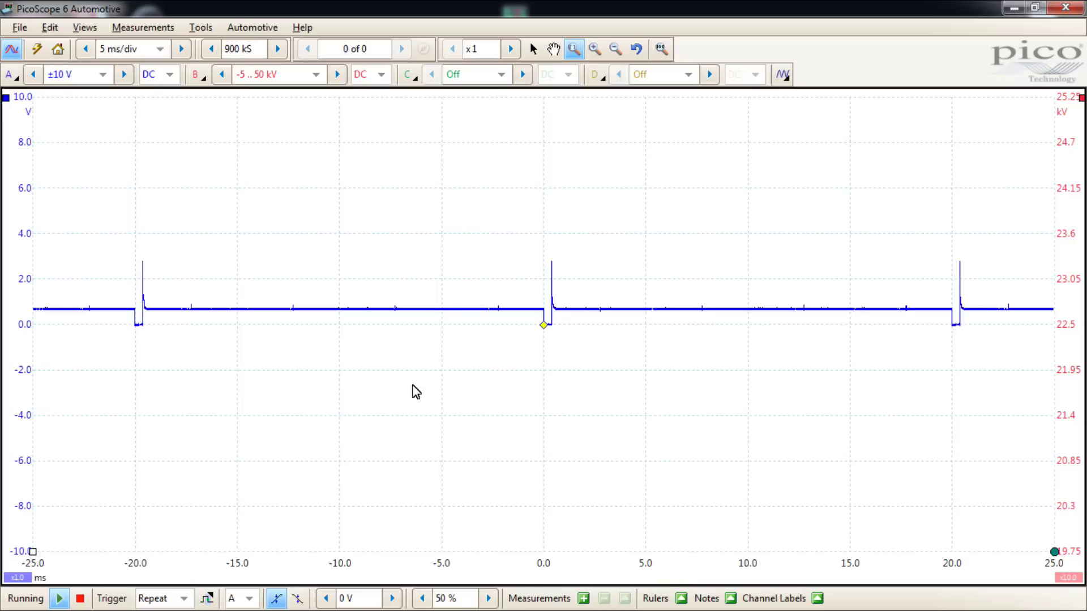
Keep channel A as the trigger source and toggle between rising and falling edges
click(250, 600)
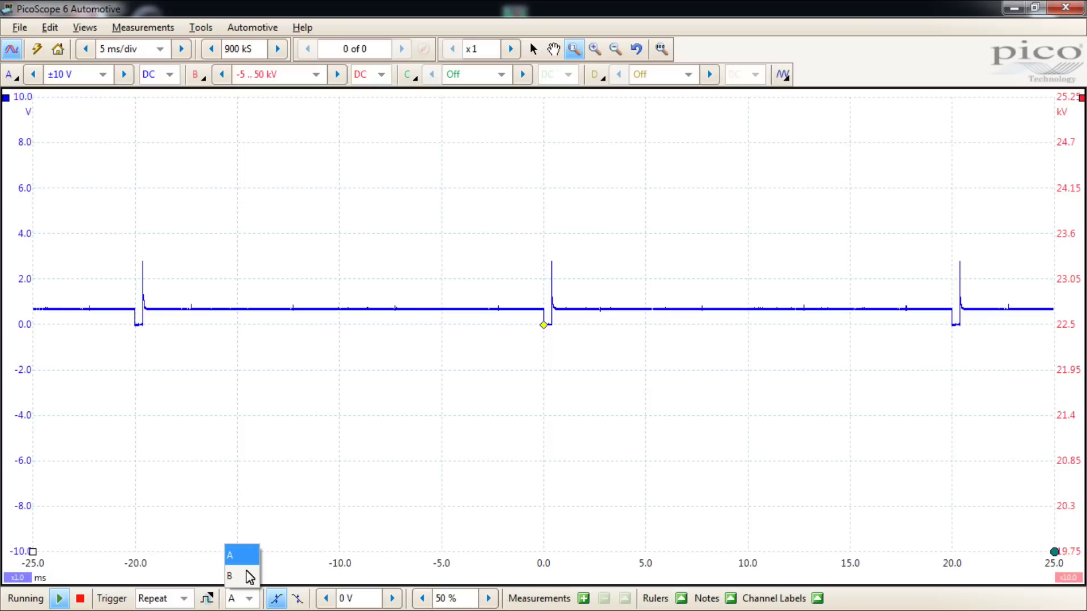
click(249, 599)
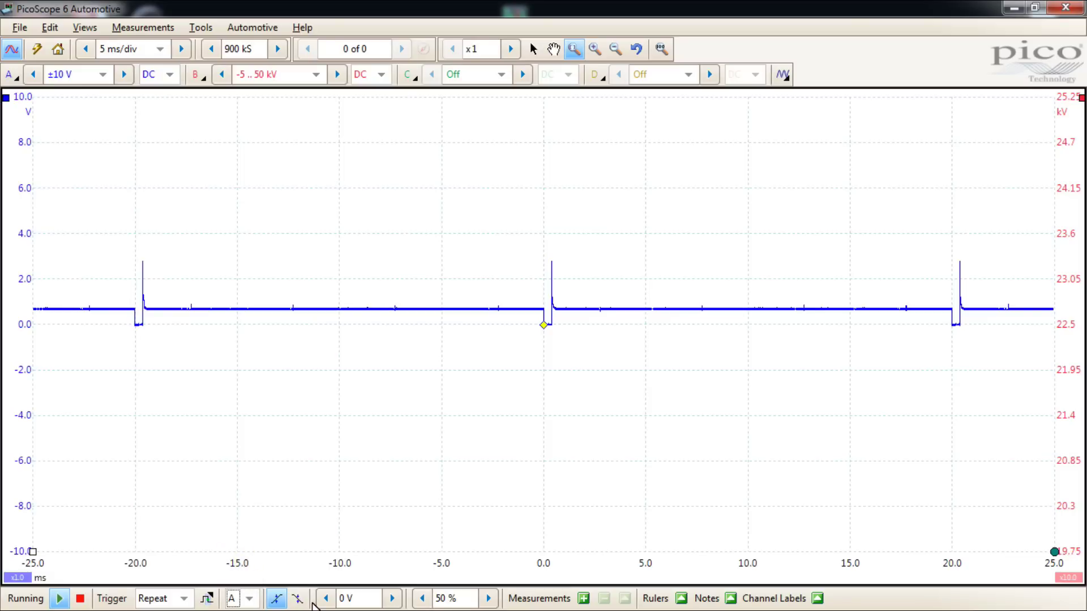
click(276, 599)
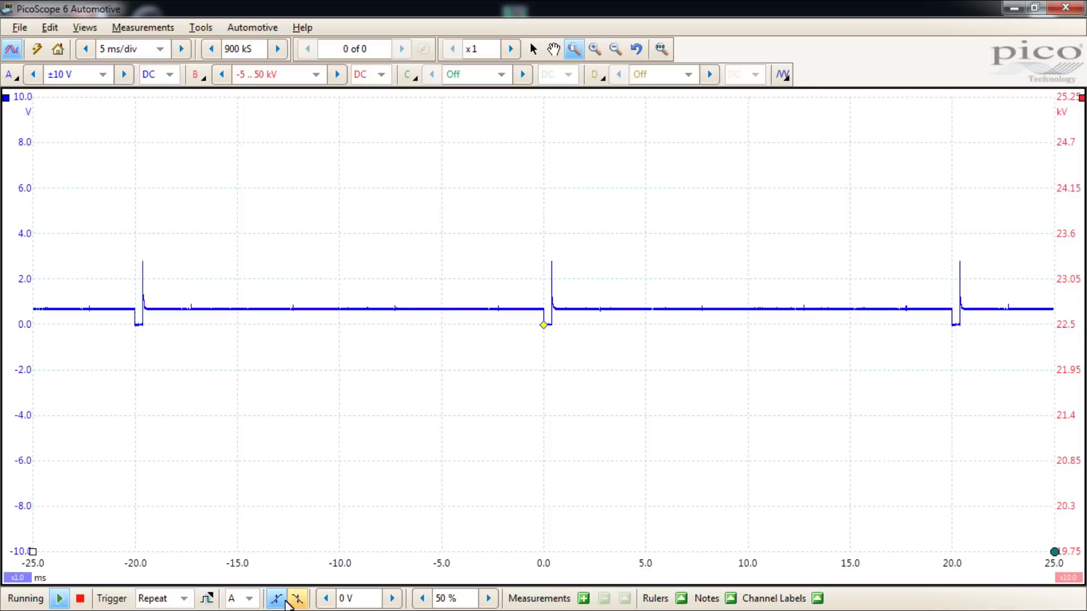
click(277, 599)
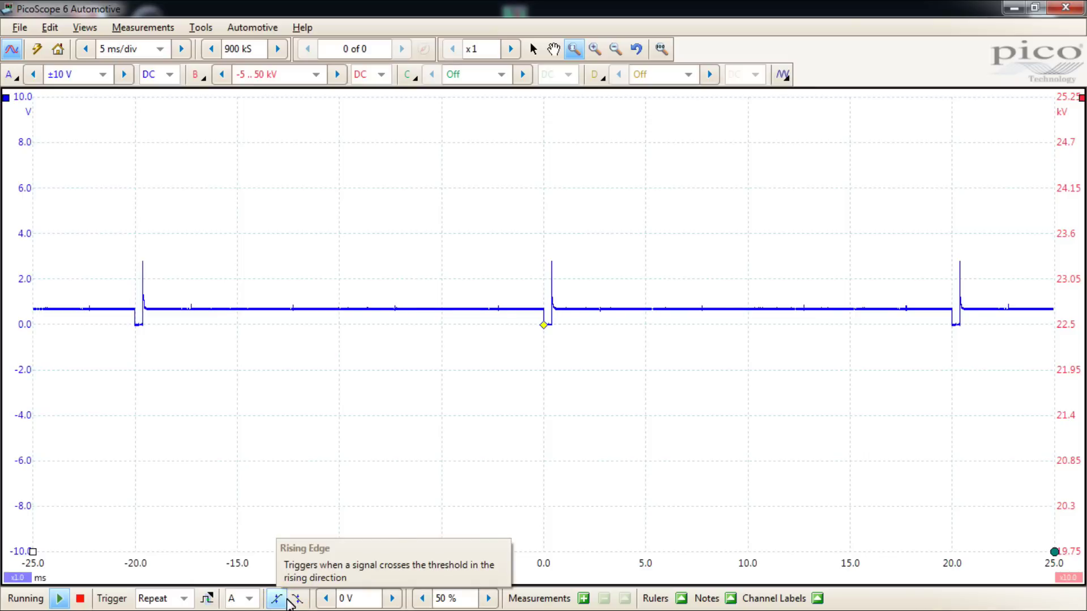
click(297, 598)
Move the trigger onto the pulse spike at 1.769 V with 37.402 % pre-trigger
click(392, 599)
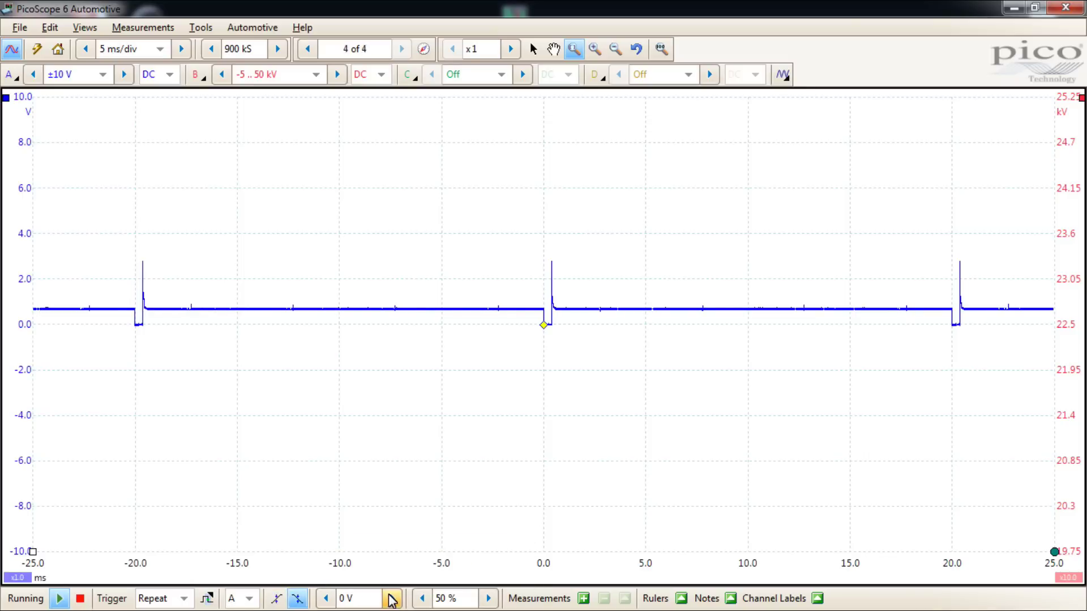
click(392, 599)
click(392, 599)
click(392, 598)
click(392, 599)
click(392, 599)
click(393, 599)
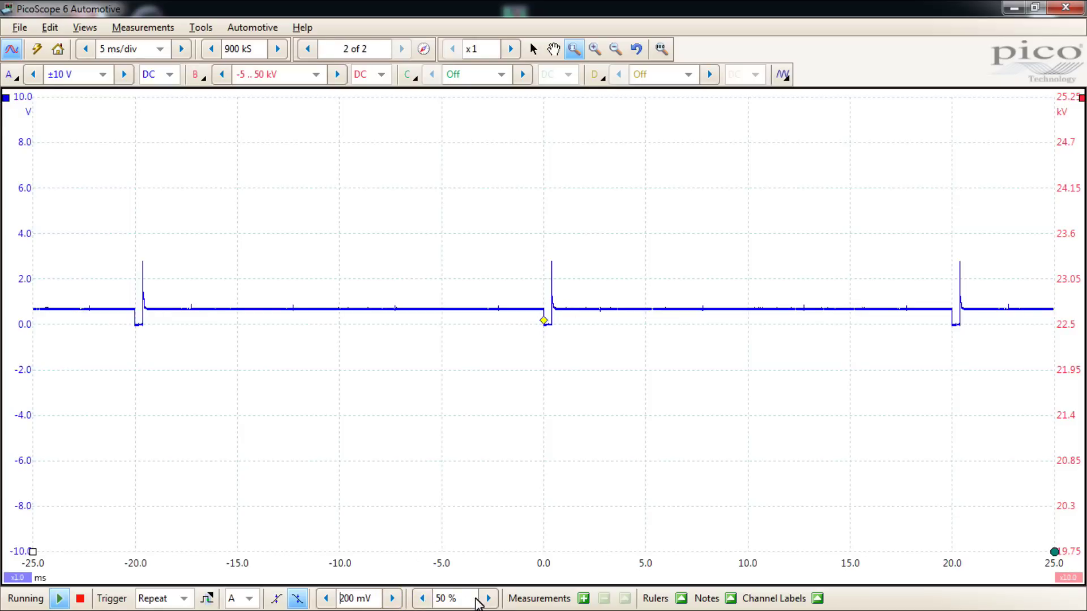
click(422, 601)
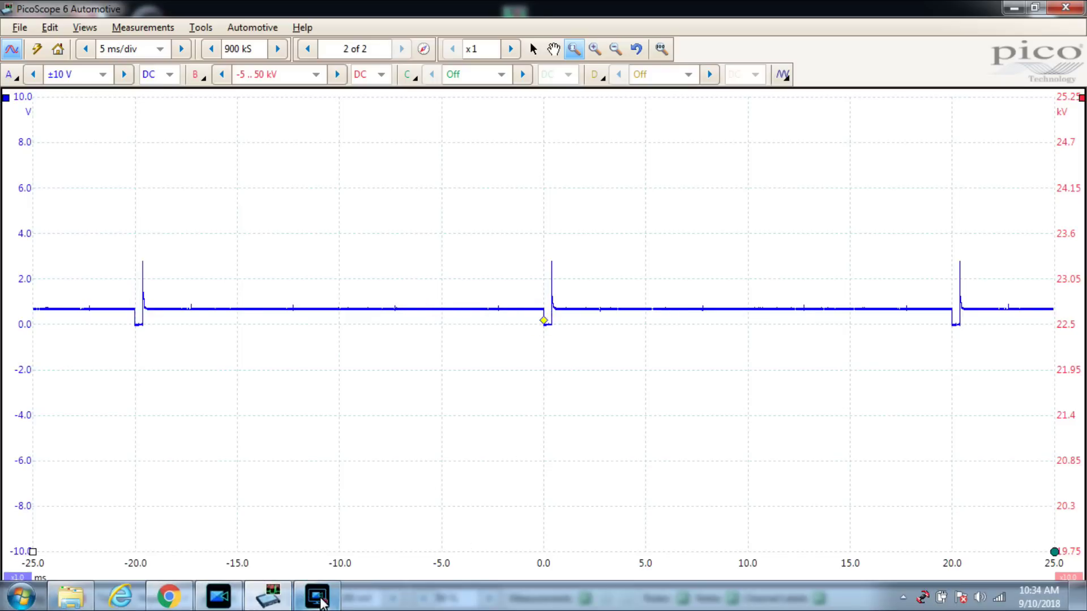
mouse_move(543, 320)
mouse_down()
mouse_move(341, 323)
mouse_move(415, 284)
mouse_up()
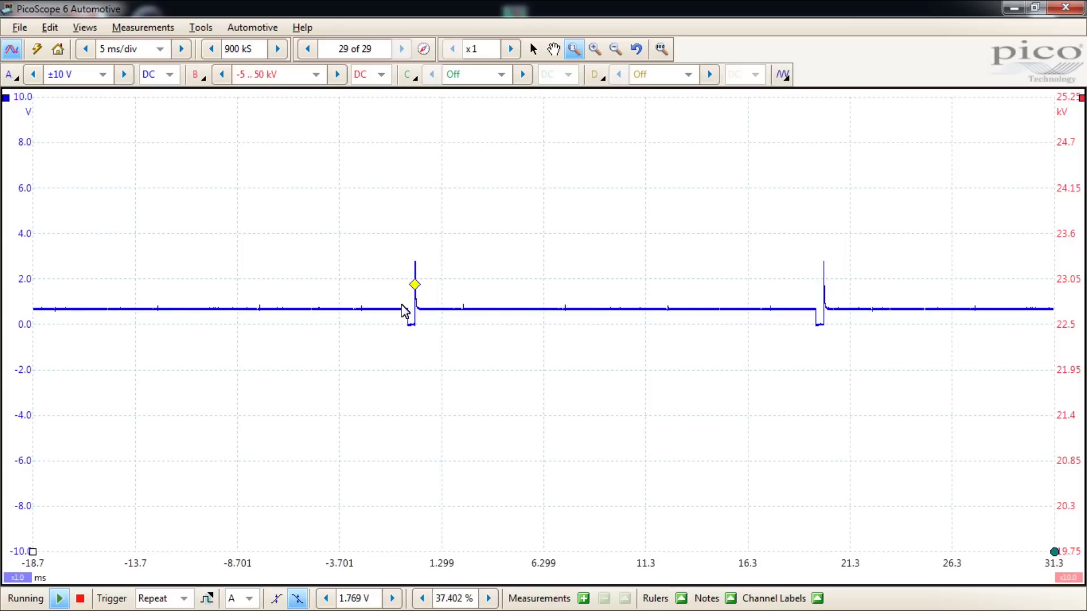
Switch the trigger mode to None, then to Single to grab one triggered buffer
click(186, 599)
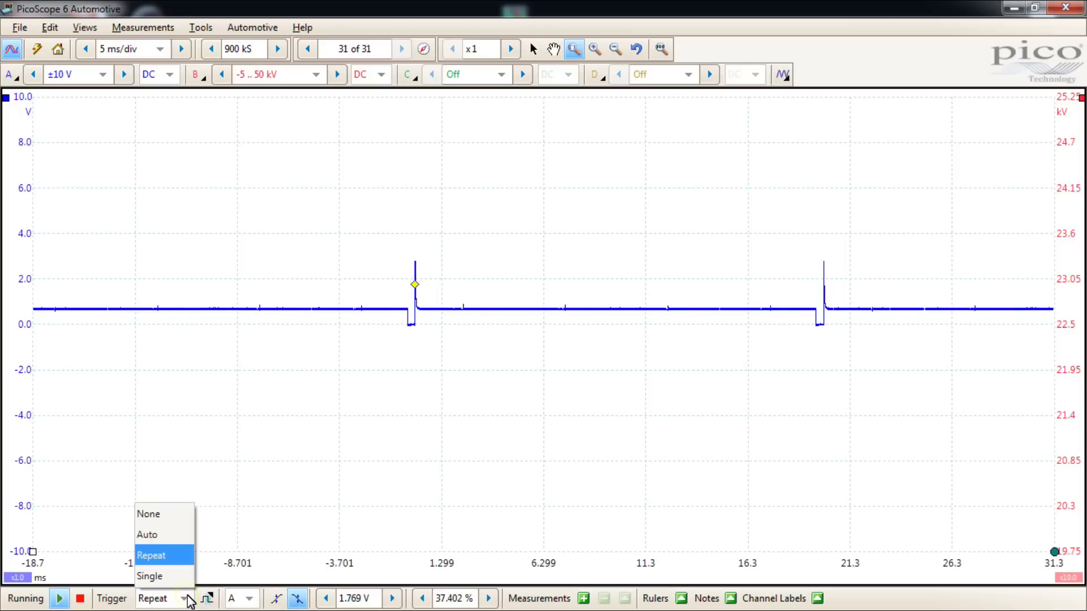
click(182, 515)
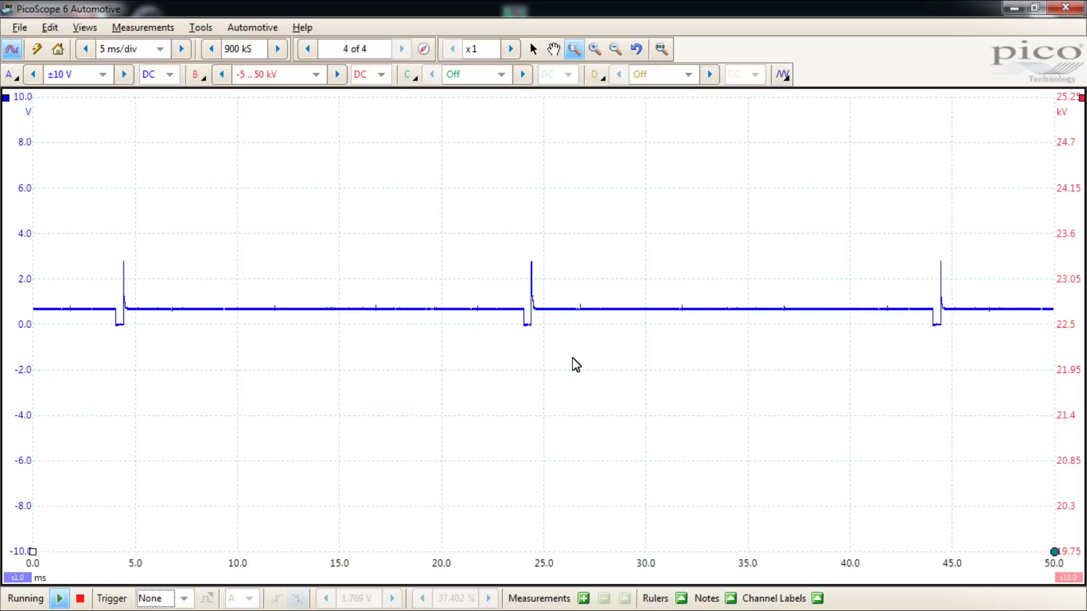
click(183, 599)
click(170, 576)
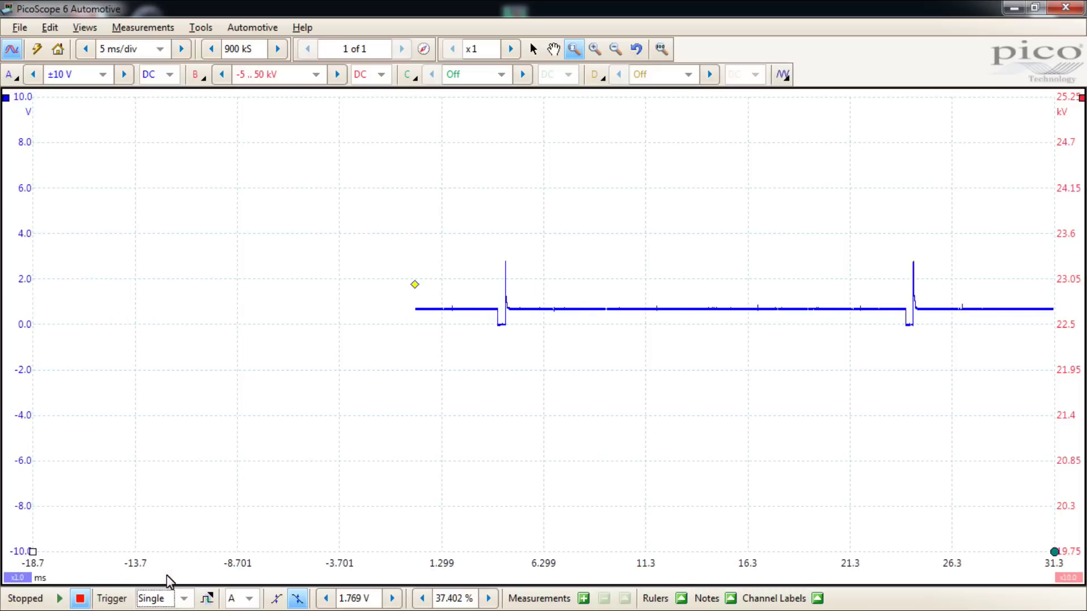